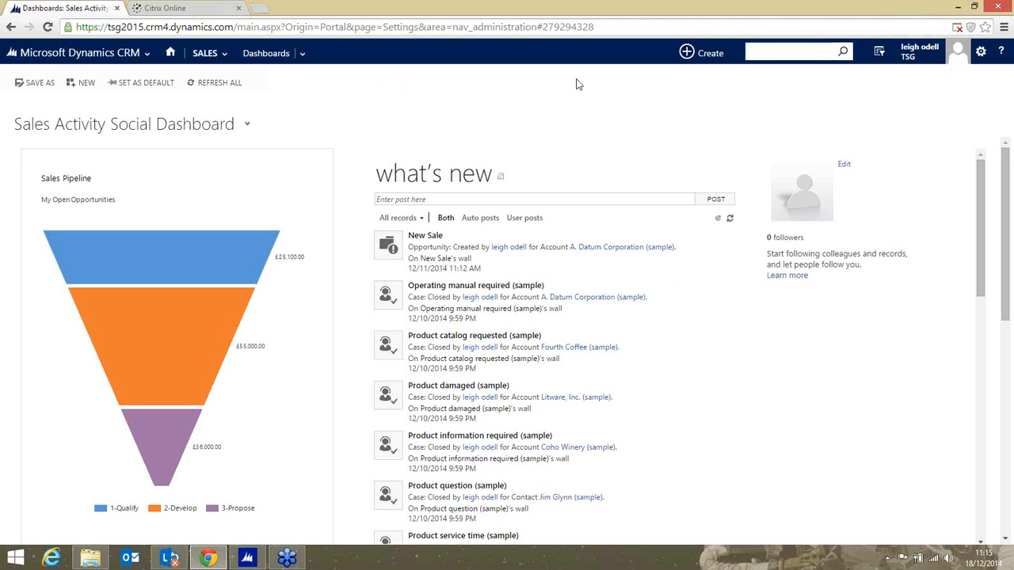
Step: Search across all record types for "*con"
{"action": "left_click", "coordinate": [765, 53]}
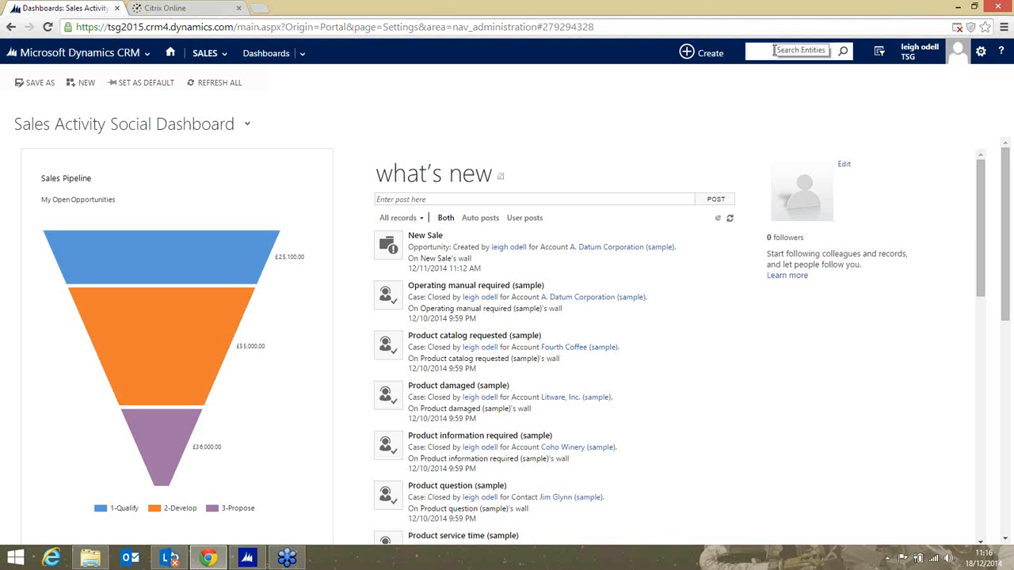
{"action": "type", "text": "*con"}
{"action": "key", "text": "Return"}
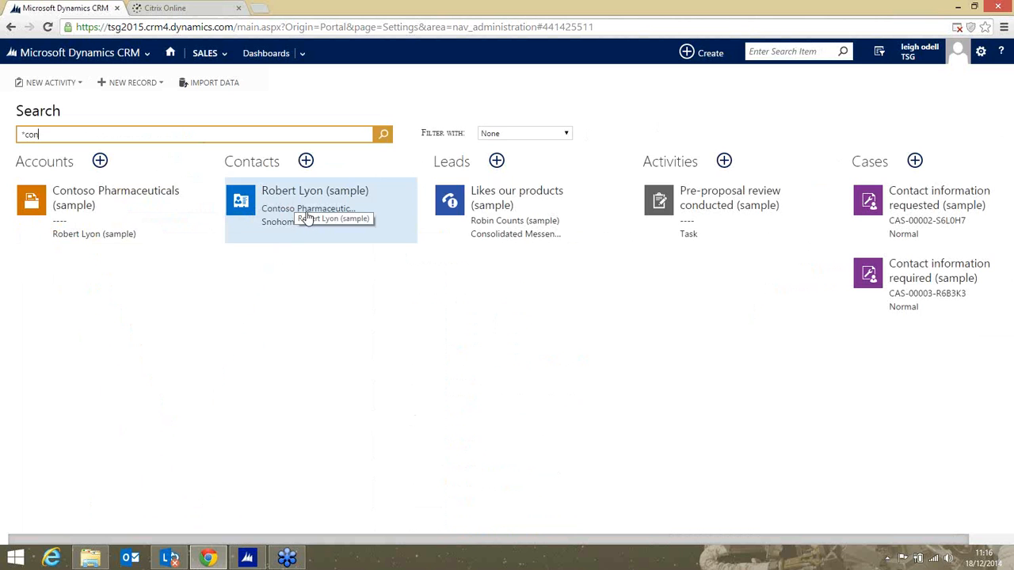
Step: Start an Advanced Find on Accounts with the condition Account Name Does Not End With "a"
{"action": "left_click", "coordinate": [879, 53]}
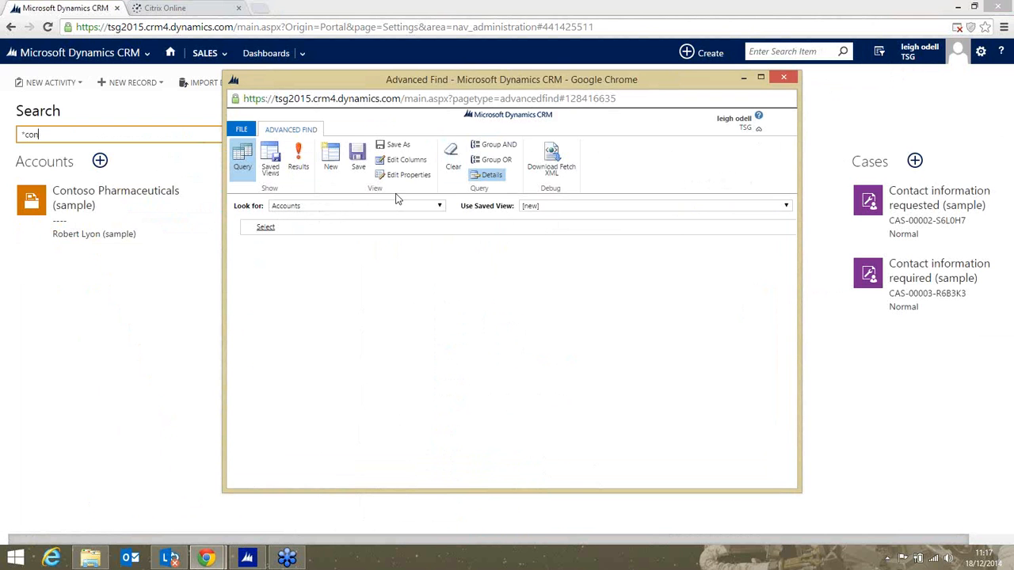
{"action": "left_click", "coordinate": [361, 226]}
{"action": "left_click", "coordinate": [352, 228]}
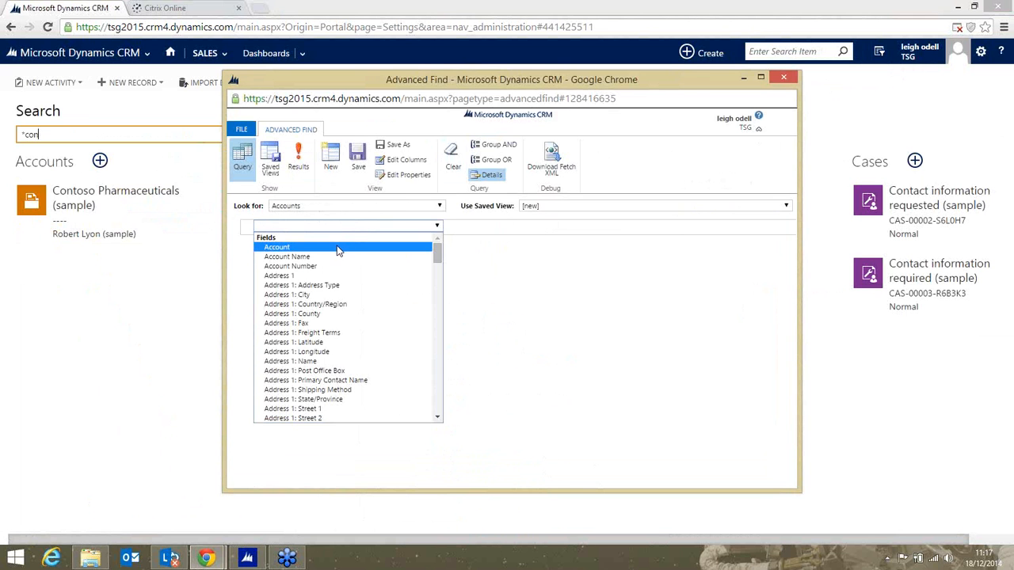
{"action": "left_click", "coordinate": [340, 258]}
{"action": "left_click", "coordinate": [403, 227]}
{"action": "left_click", "coordinate": [403, 227]}
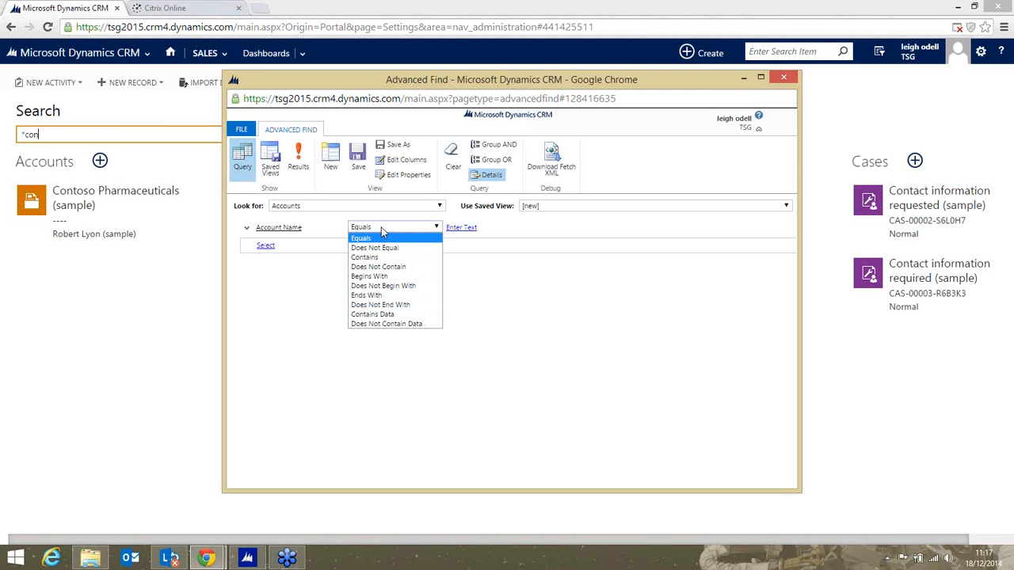
{"action": "left_click", "coordinate": [389, 307]}
{"action": "left_click", "coordinate": [494, 227]}
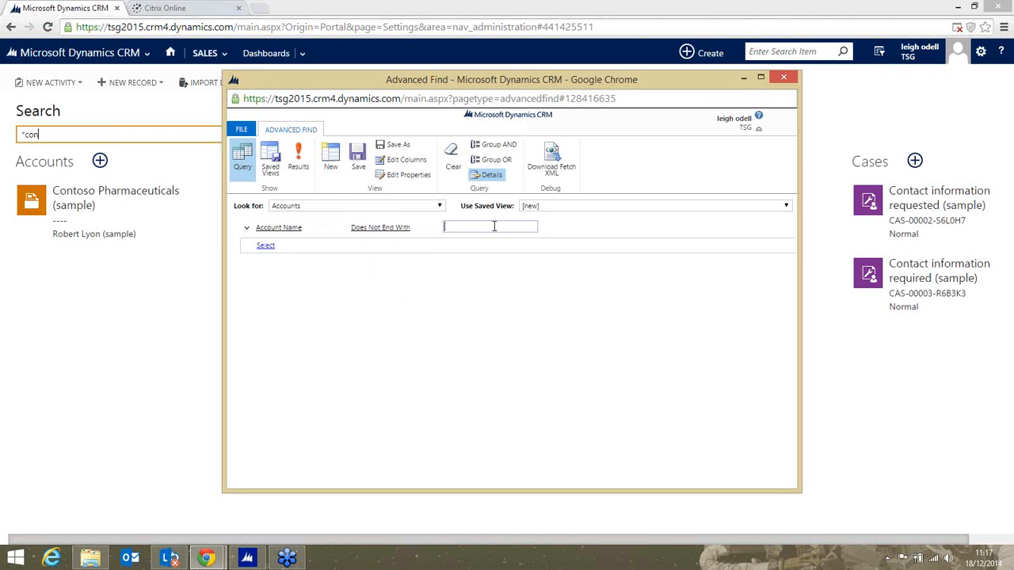
{"action": "type", "text": "a"}
Step: Add a second query condition, Account Name Contains "con"
{"action": "left_click", "coordinate": [339, 244]}
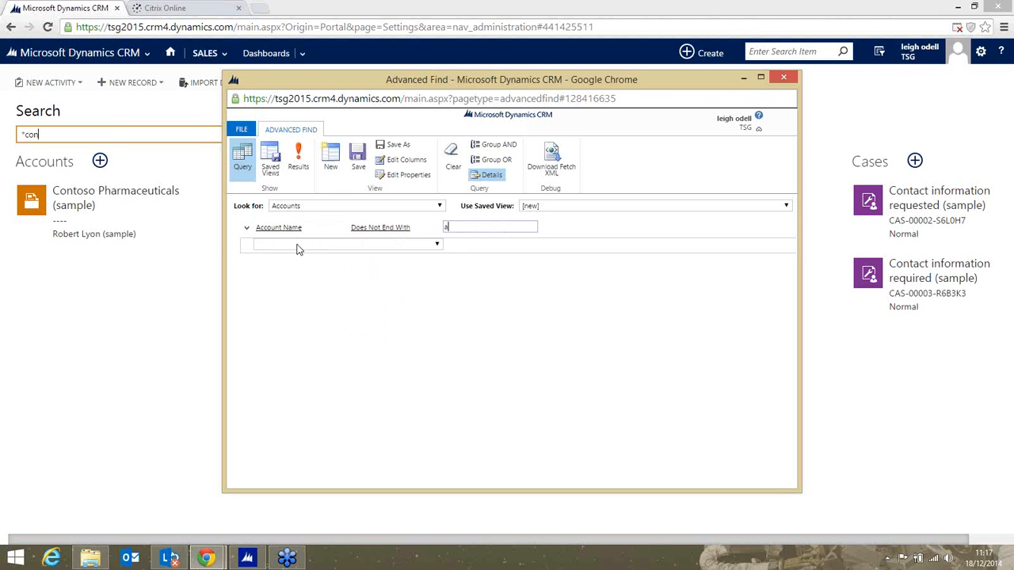
{"action": "left_click", "coordinate": [301, 247]}
{"action": "left_click", "coordinate": [305, 276]}
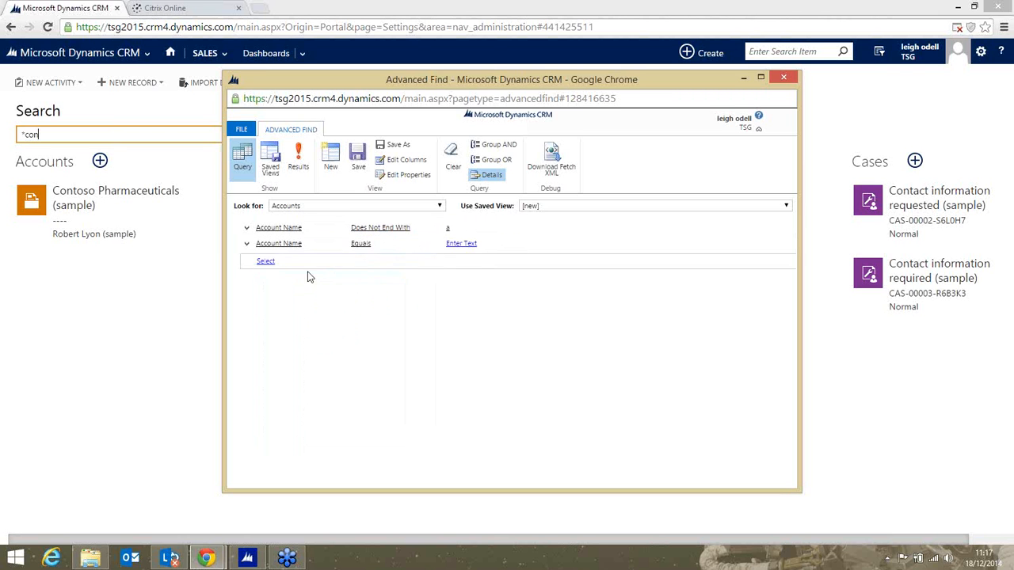
{"action": "left_click", "coordinate": [387, 245]}
{"action": "left_click", "coordinate": [388, 273]}
{"action": "left_click", "coordinate": [474, 244]}
{"action": "type", "text": "con"}
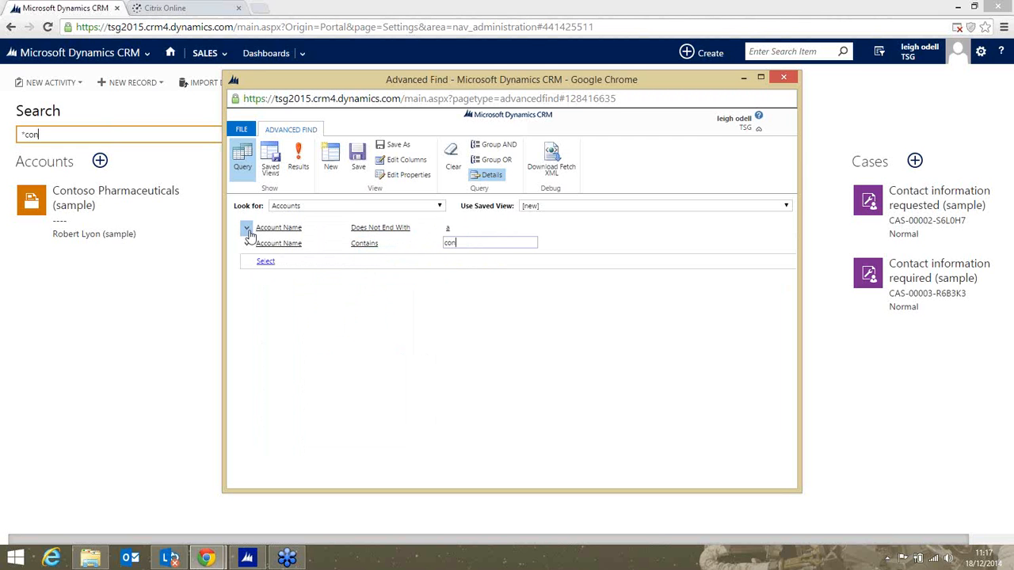
Step: Group the two Account Name conditions with AND and run the query
{"action": "left_click", "coordinate": [247, 243]}
{"action": "left_click", "coordinate": [271, 242]}
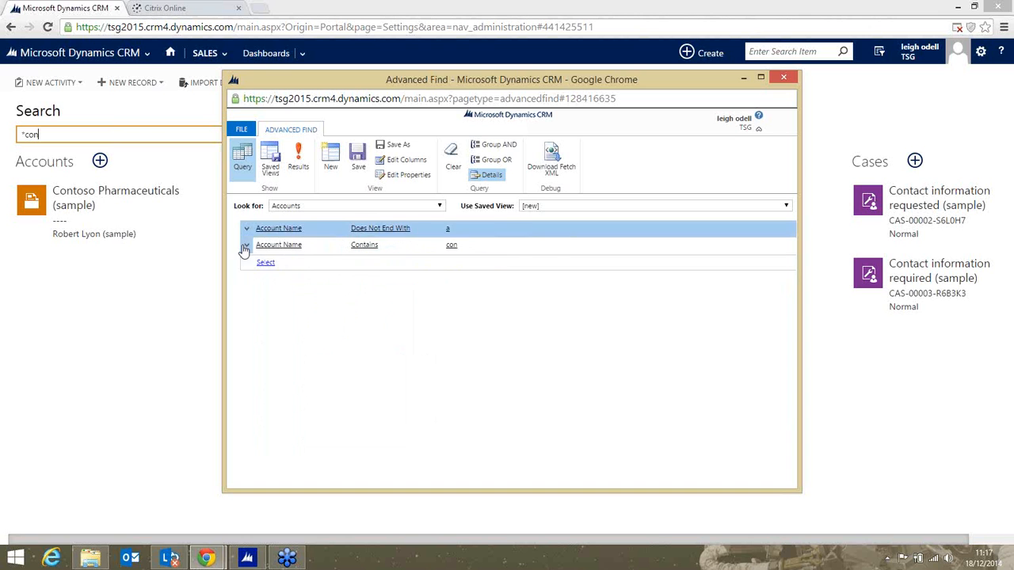
{"action": "left_click", "coordinate": [246, 244]}
{"action": "left_click", "coordinate": [268, 259]}
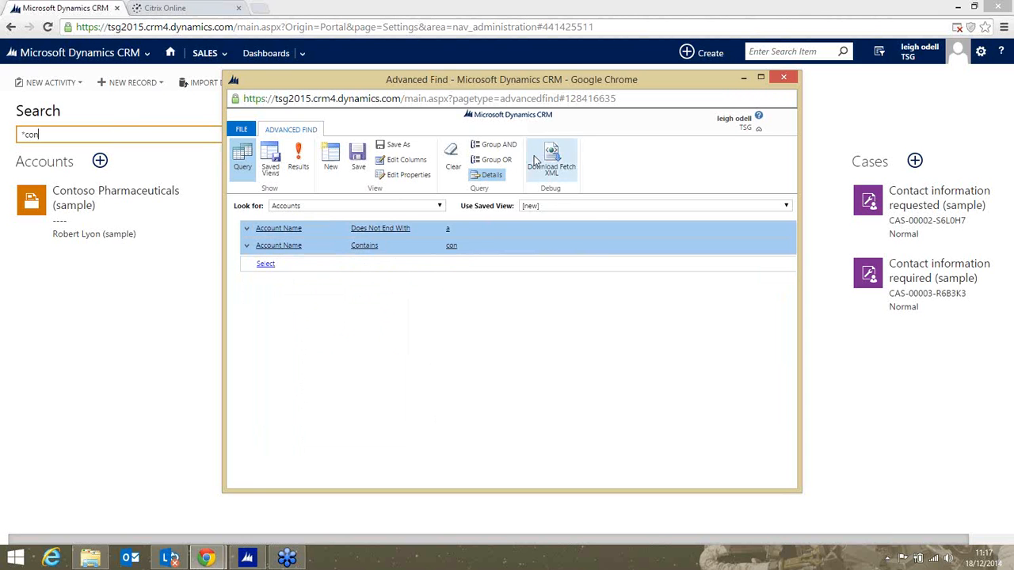
{"action": "left_click", "coordinate": [495, 144]}
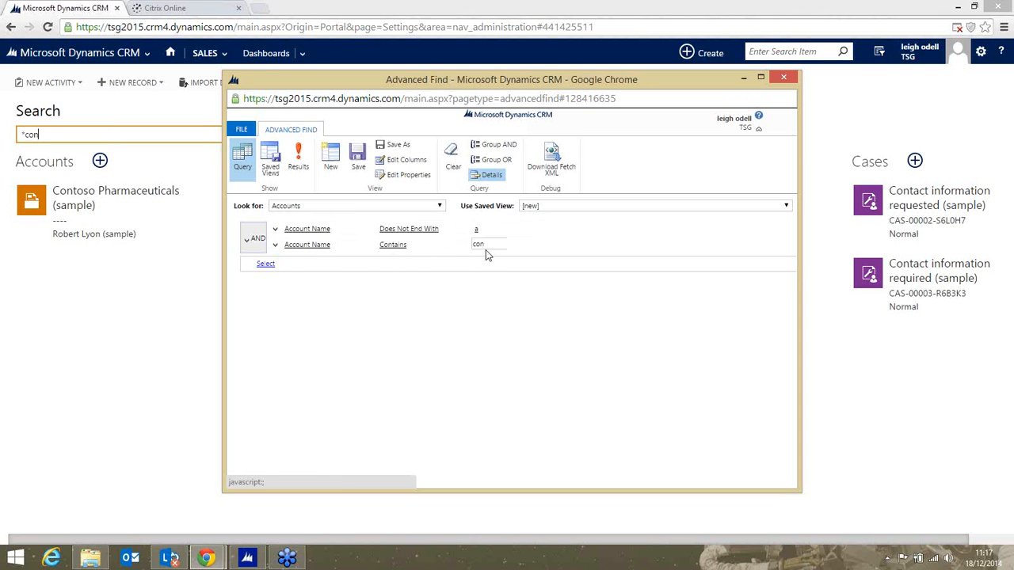
{"action": "left_click", "coordinate": [298, 167]}
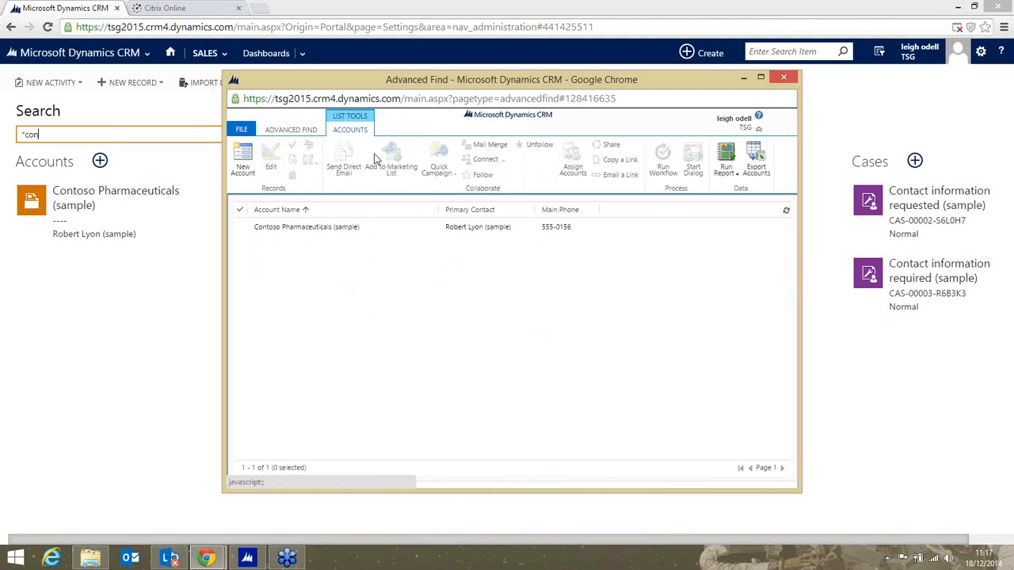
Step: Open the Contoso Pharmaceuticals (sample) account from the results in a maximized window and review its form down to the child accounts
{"action": "left_click", "coordinate": [339, 231]}
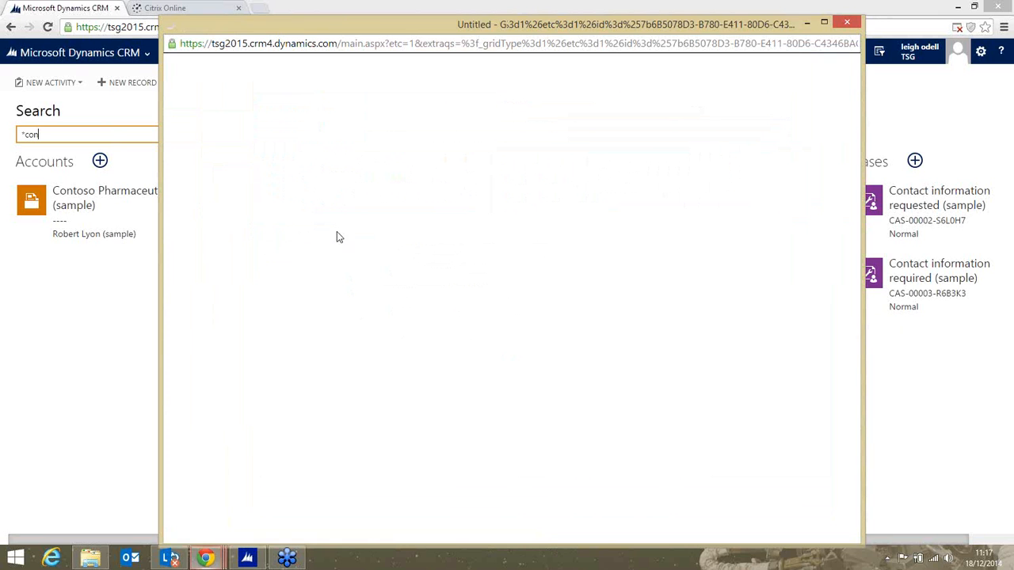
{"action": "left_click", "coordinate": [824, 24]}
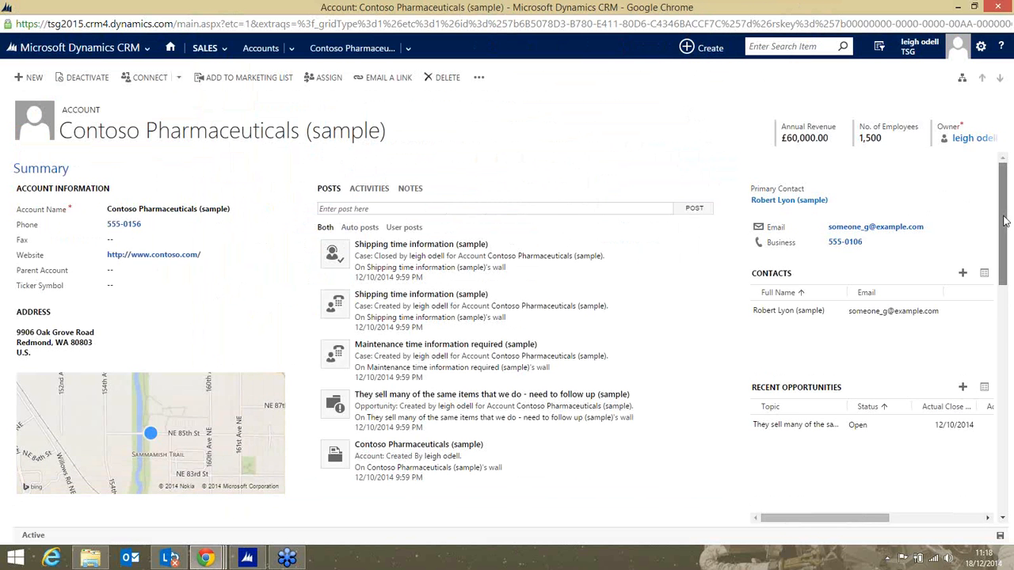
{"action": "left_click_drag", "start_coordinate": [1003, 221], "coordinate": [992, 451]}
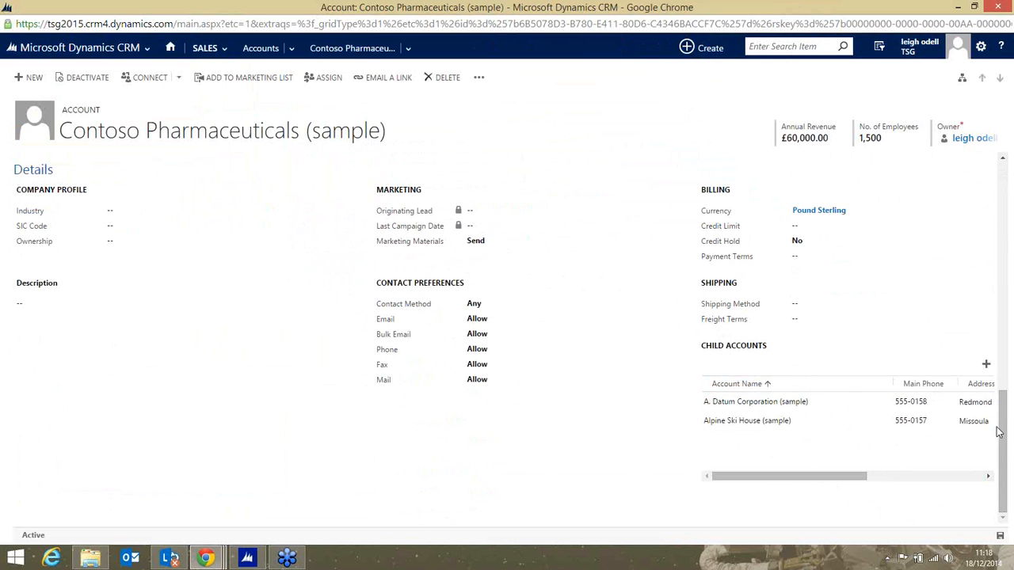
{"action": "scroll", "coordinate": [1004, 435], "scroll_direction": "up", "scroll_amount": 5}
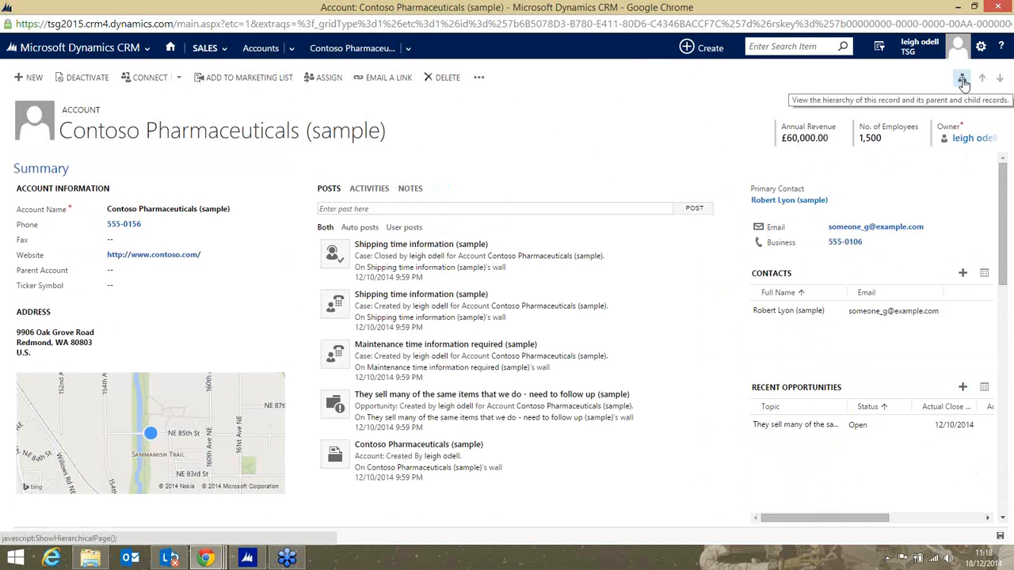
Step: Display the hierarchy of the Contoso Pharmaceuticals account with its parent and child records
{"action": "left_click", "coordinate": [962, 80]}
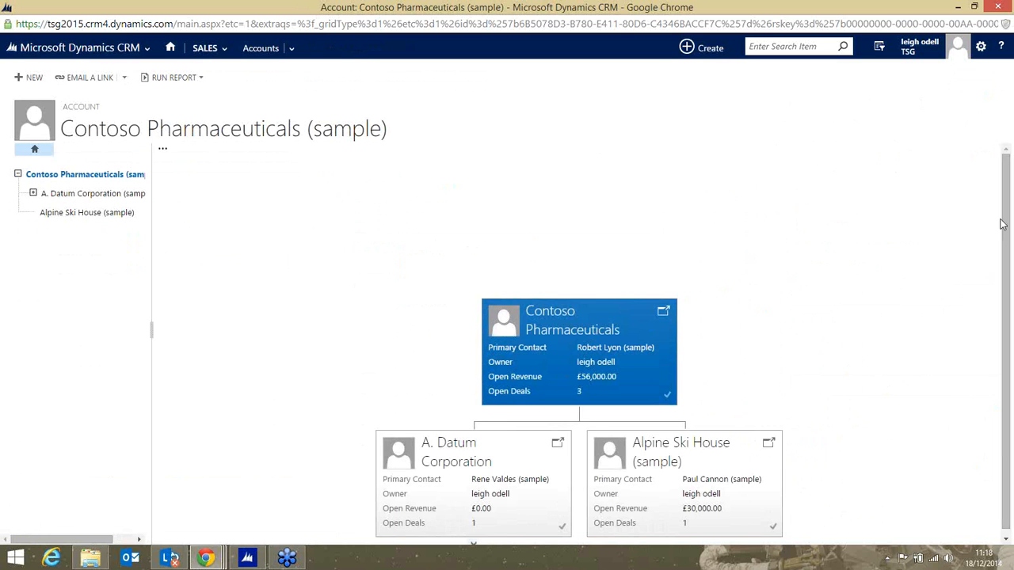
{"action": "left_click_drag", "start_coordinate": [1004, 230], "coordinate": [1002, 261]}
{"action": "left_click", "coordinate": [147, 45]}
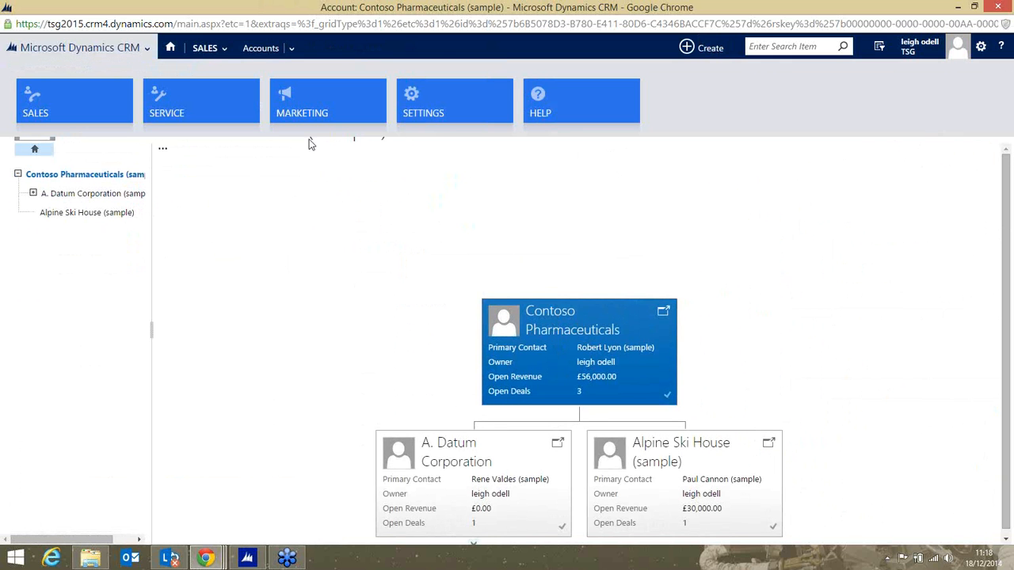
{"action": "left_click", "coordinate": [122, 105]}
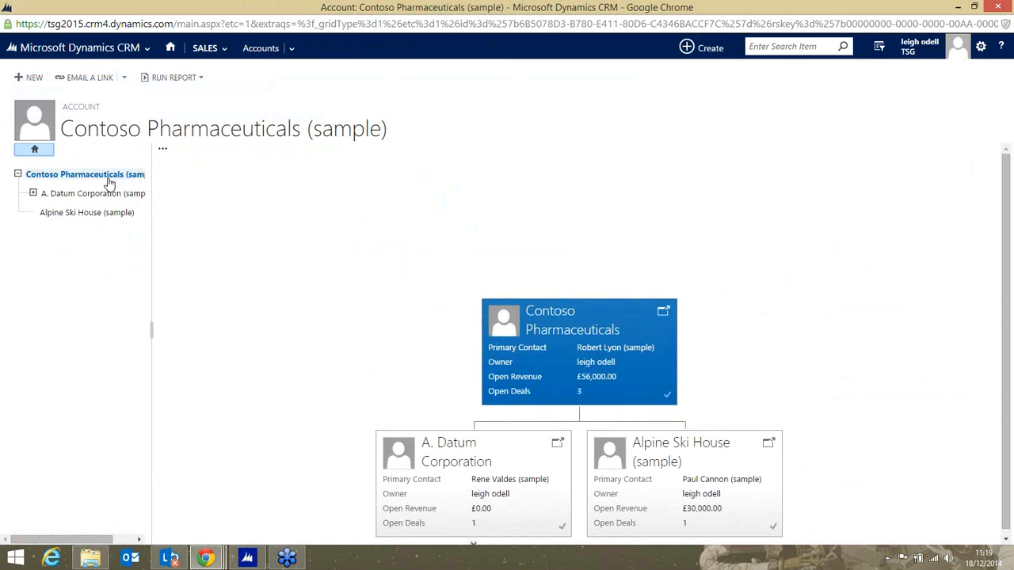
Step: Open the Contoso Pharmaceuticals record from its hierarchy tile and create an opportunity for it with the topic "New business sale"
{"action": "left_click", "coordinate": [662, 312]}
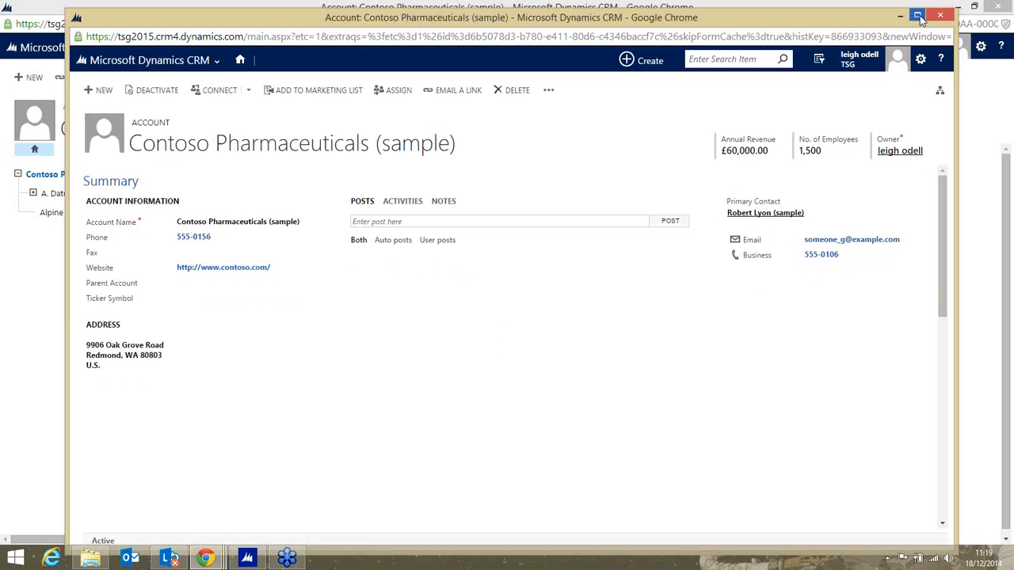
{"action": "left_click", "coordinate": [918, 15]}
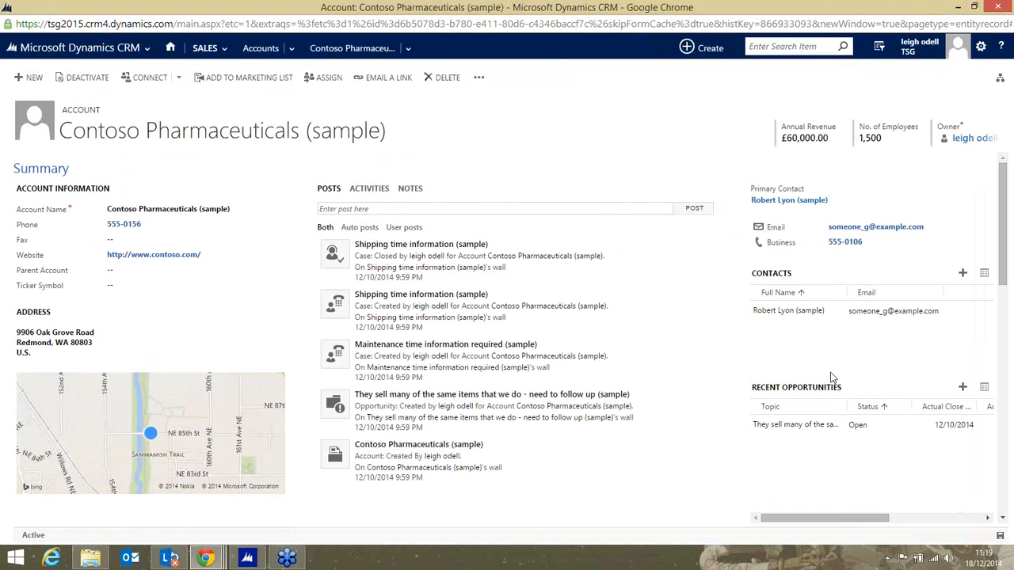
{"action": "left_click", "coordinate": [963, 388]}
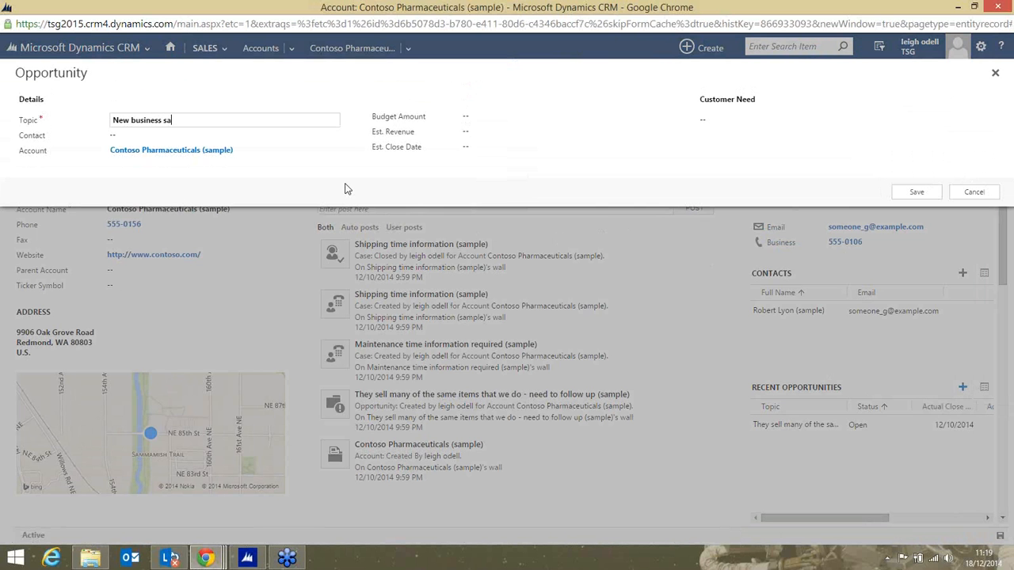
{"action": "left_click", "coordinate": [916, 194]}
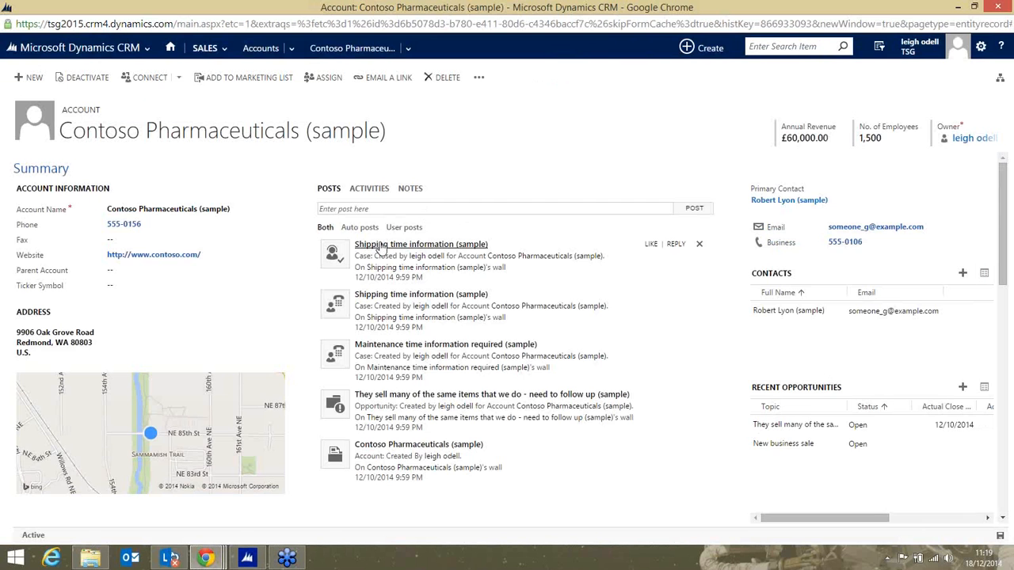
Step: Open the New business sale opportunity, set its estimated budget to £15,000 and save the record
{"action": "left_click", "coordinate": [802, 444]}
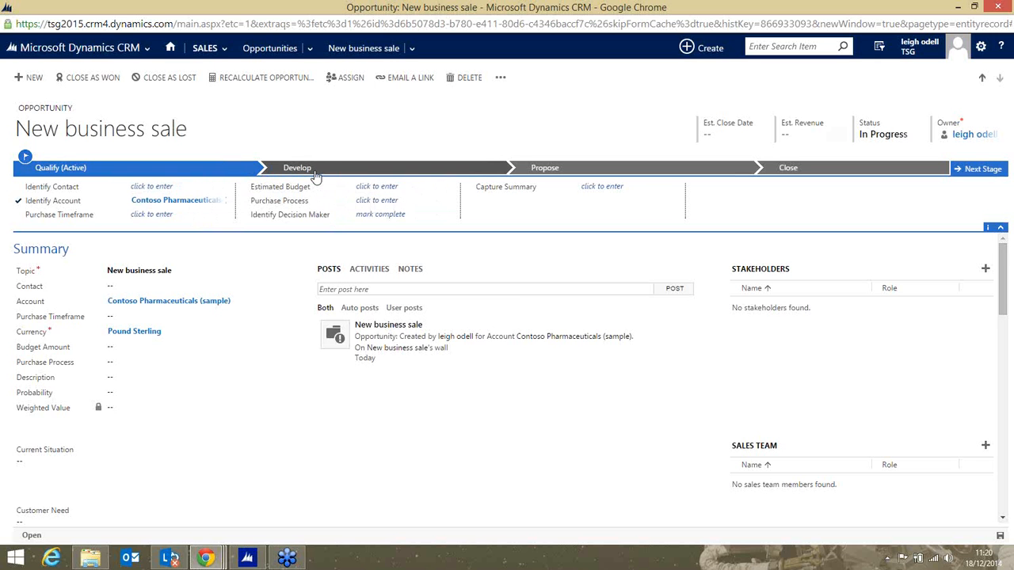
{"action": "left_click", "coordinate": [376, 187]}
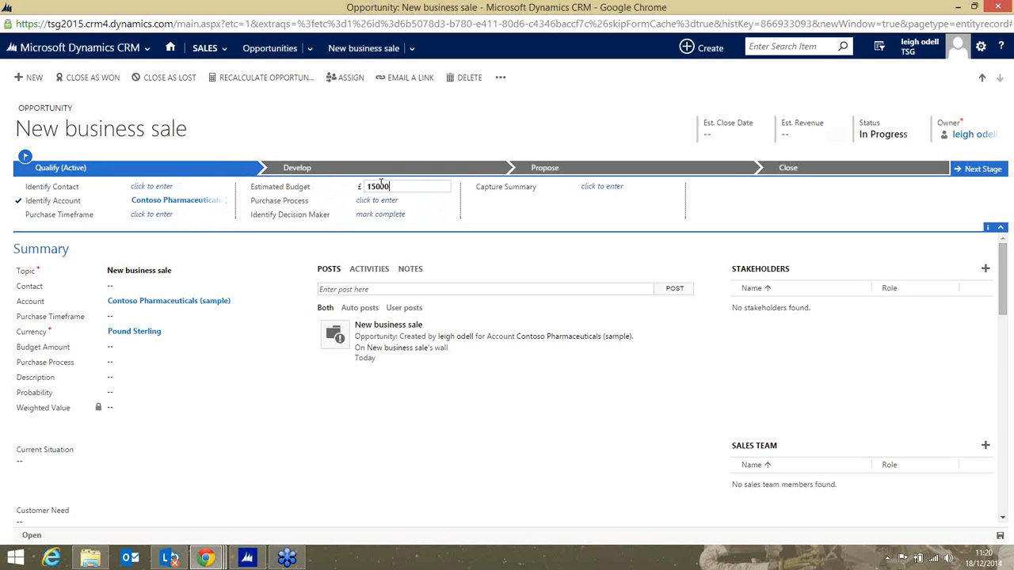
{"action": "left_click", "coordinate": [1000, 536]}
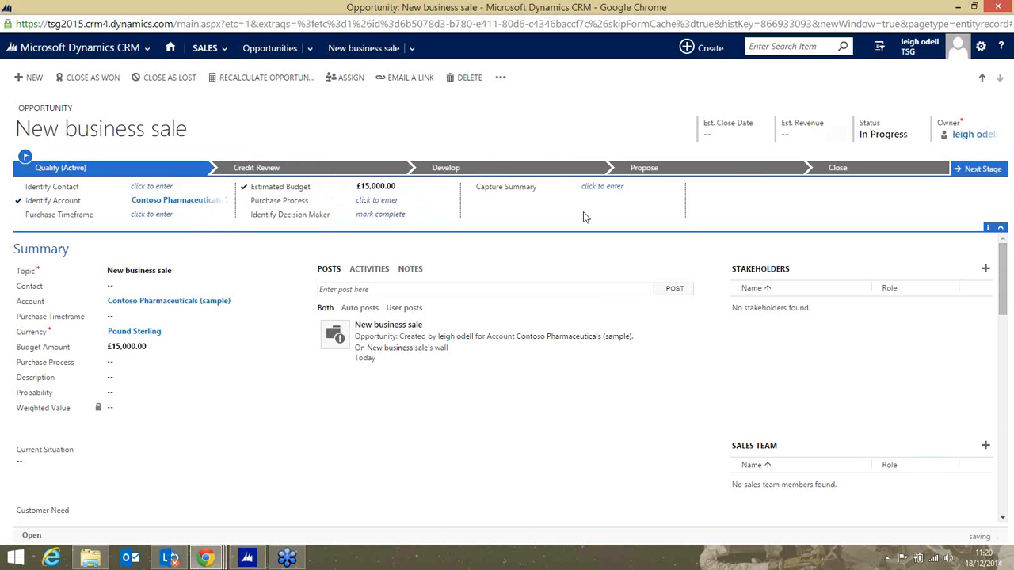
Step: Show the Credit Review stage fields and set the opportunity's price list to Office 365
{"action": "left_click", "coordinate": [264, 169]}
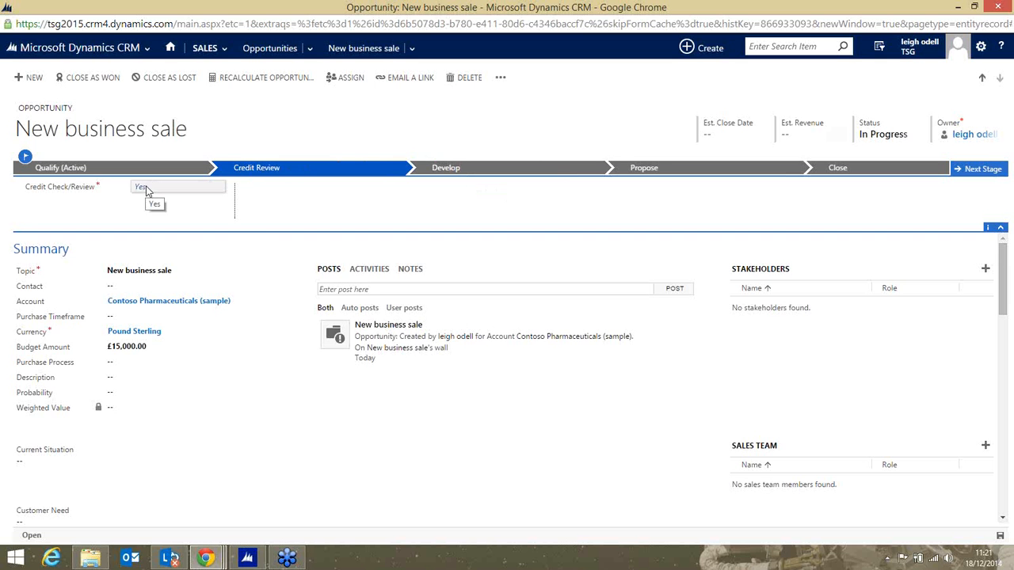
{"action": "scroll", "coordinate": [396, 251], "scroll_direction": "down", "scroll_amount": 5}
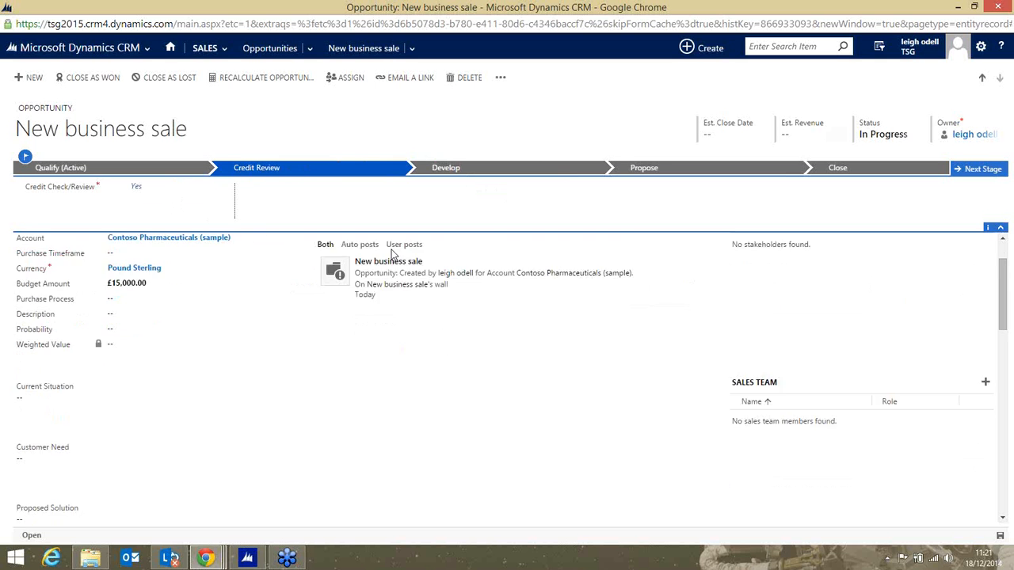
{"action": "scroll", "coordinate": [349, 277], "scroll_direction": "down", "scroll_amount": 2}
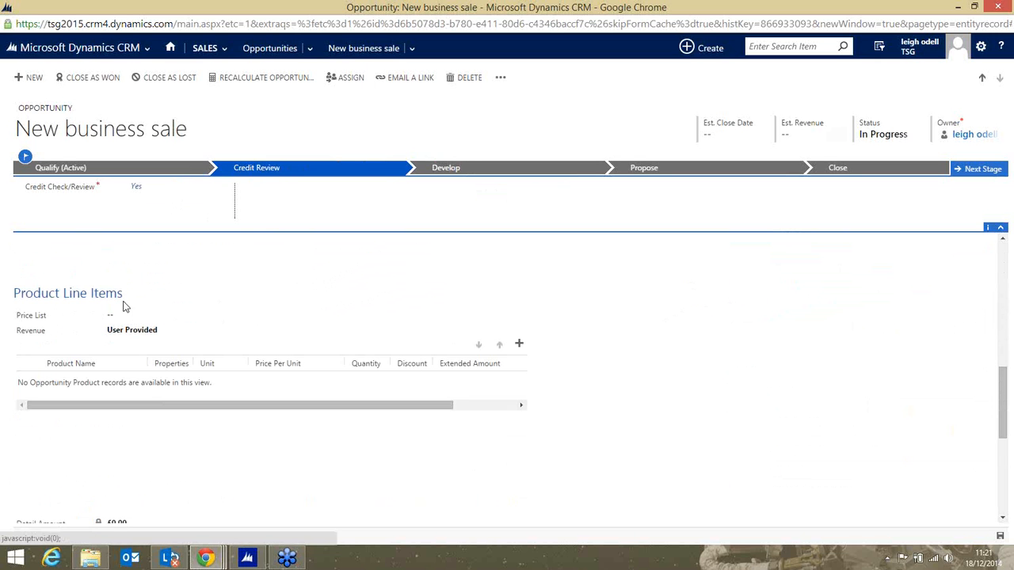
{"action": "left_click", "coordinate": [263, 317]}
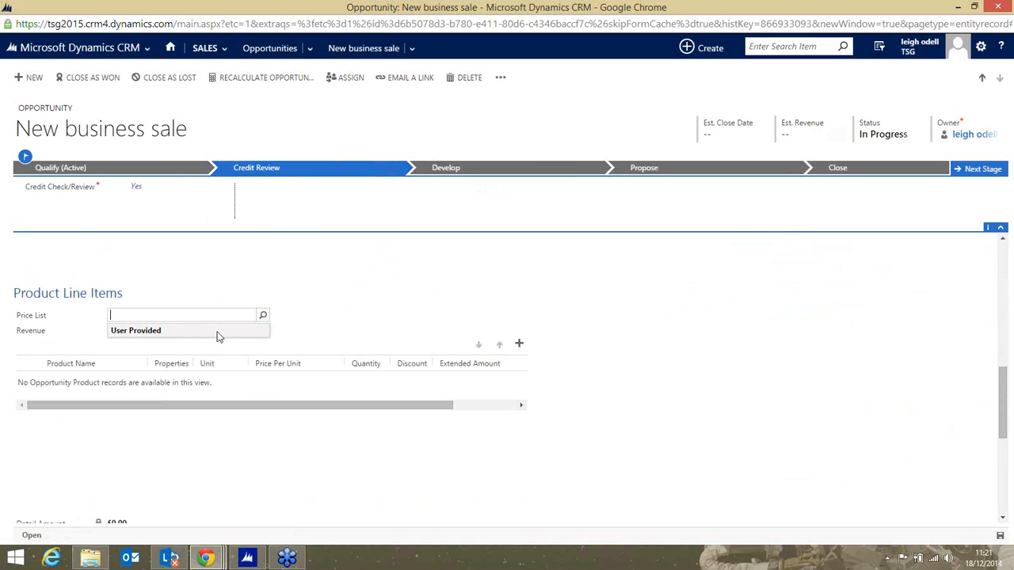
{"action": "left_click", "coordinate": [263, 316]}
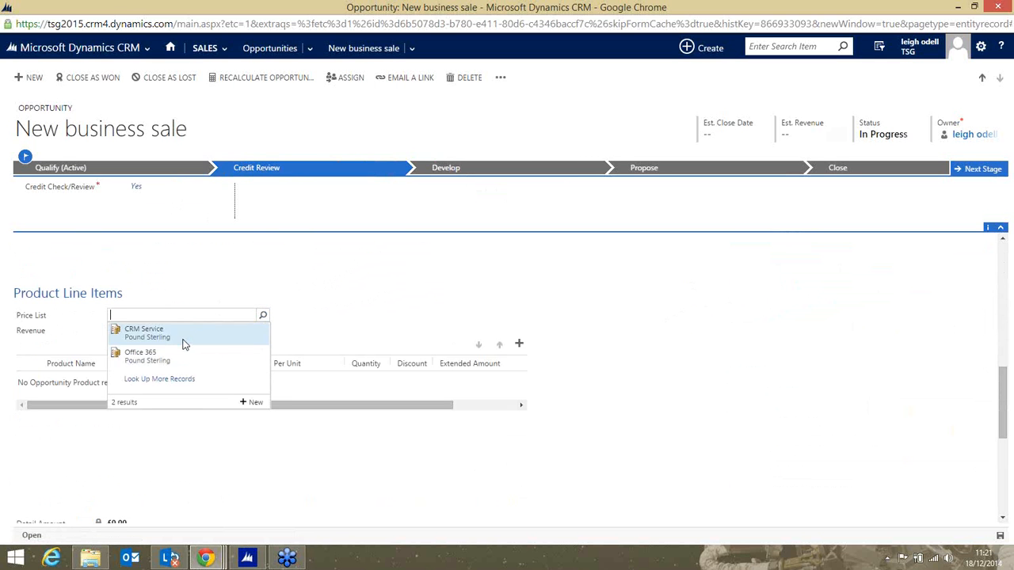
{"action": "left_click", "coordinate": [184, 361]}
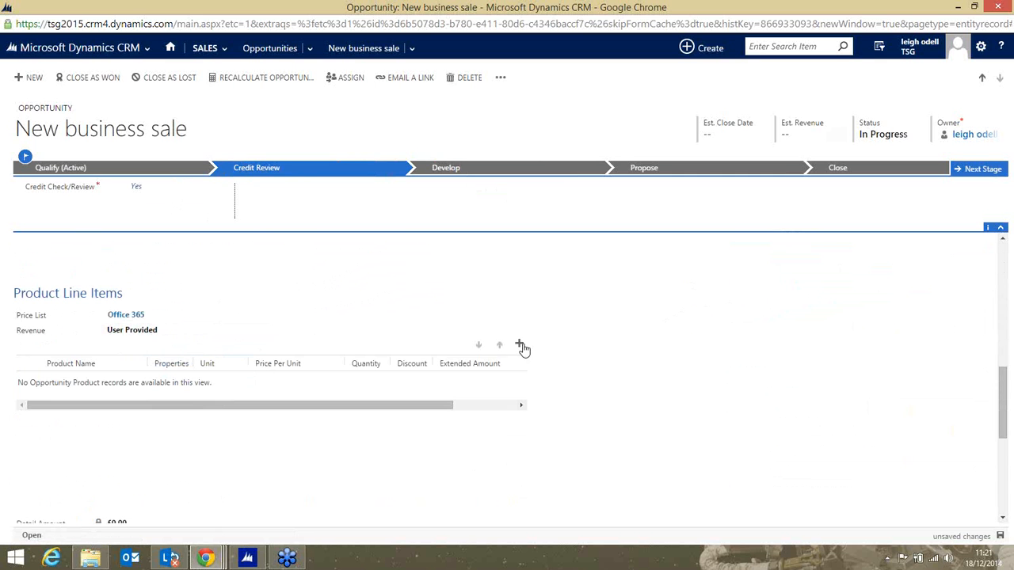
Step: Start adding an existing product to the opportunity and browse the full record lookup using the All Product Price Lists view
{"action": "left_click", "coordinate": [519, 344]}
{"action": "left_click", "coordinate": [460, 364]}
{"action": "left_click", "coordinate": [168, 380]}
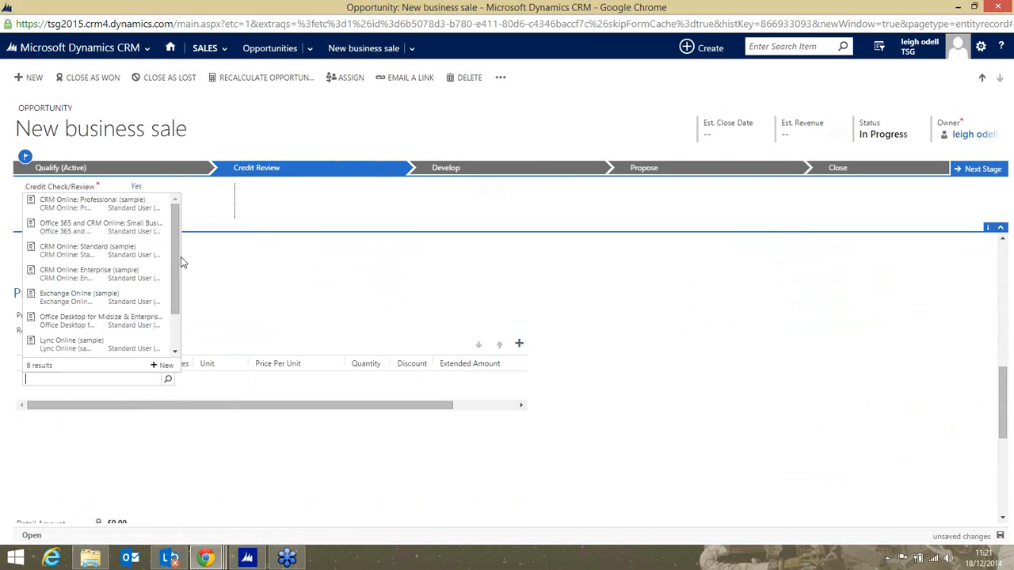
{"action": "scroll", "coordinate": [154, 333], "scroll_direction": "down", "scroll_amount": 1}
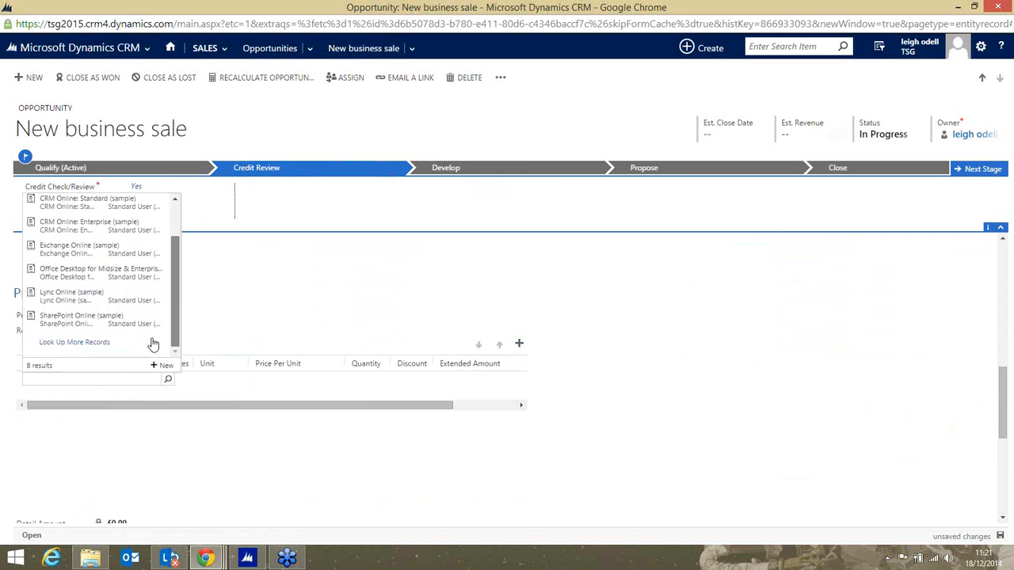
{"action": "left_click", "coordinate": [111, 345]}
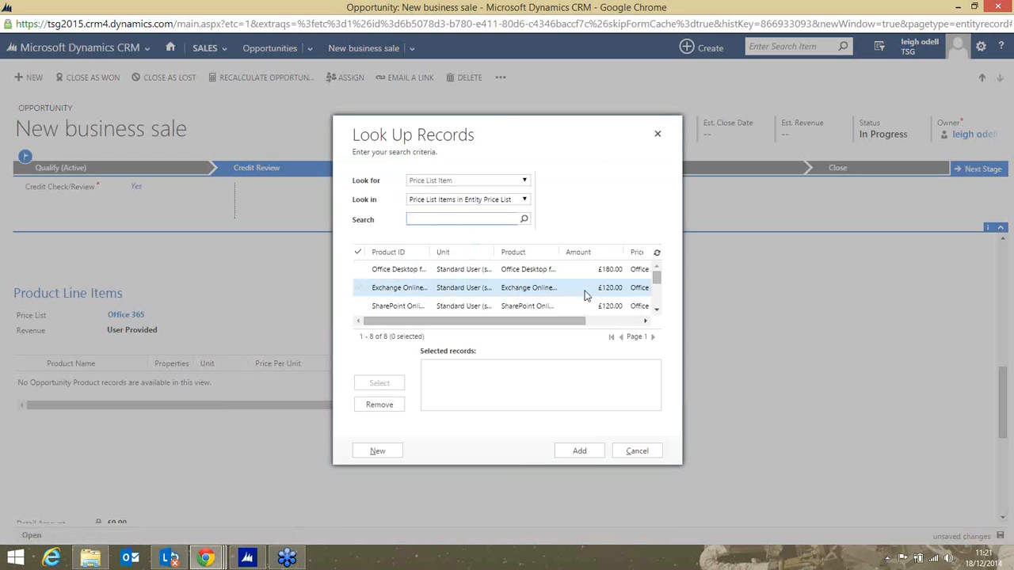
{"action": "left_click_drag", "start_coordinate": [656, 279], "coordinate": [665, 306]}
{"action": "left_click", "coordinate": [517, 202]}
{"action": "left_click", "coordinate": [507, 231]}
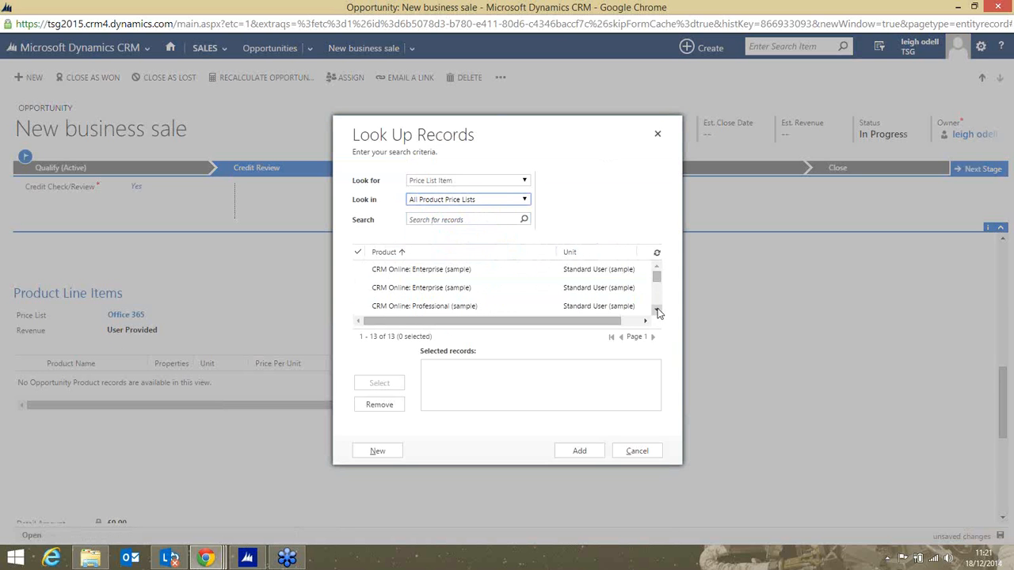
{"action": "left_click_drag", "start_coordinate": [658, 277], "coordinate": [658, 293]}
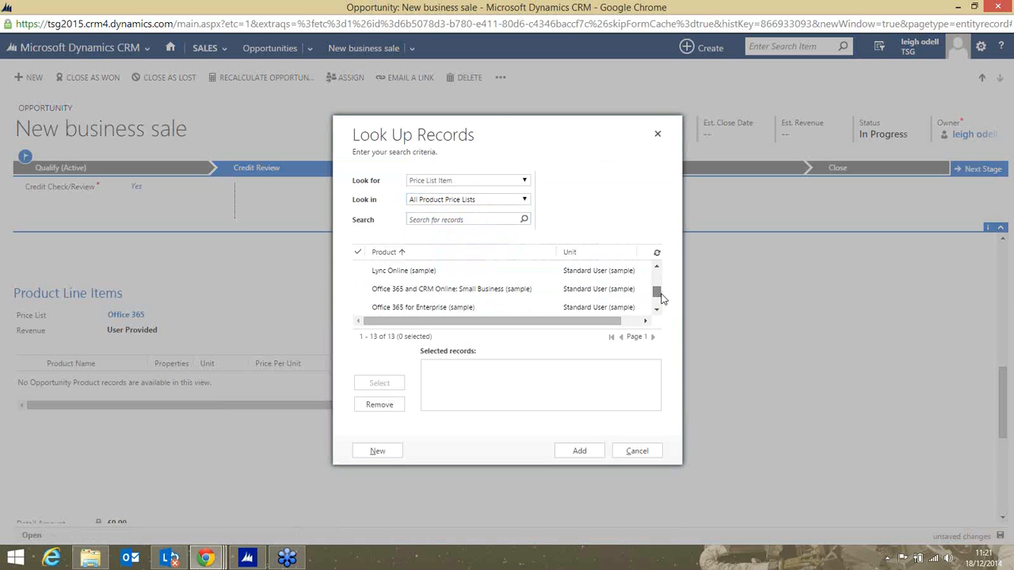
Step: Inspect the bundle products in the Office 365 and CRM Online: Small Business (sample) record, and close the record
{"action": "left_click", "coordinate": [450, 290]}
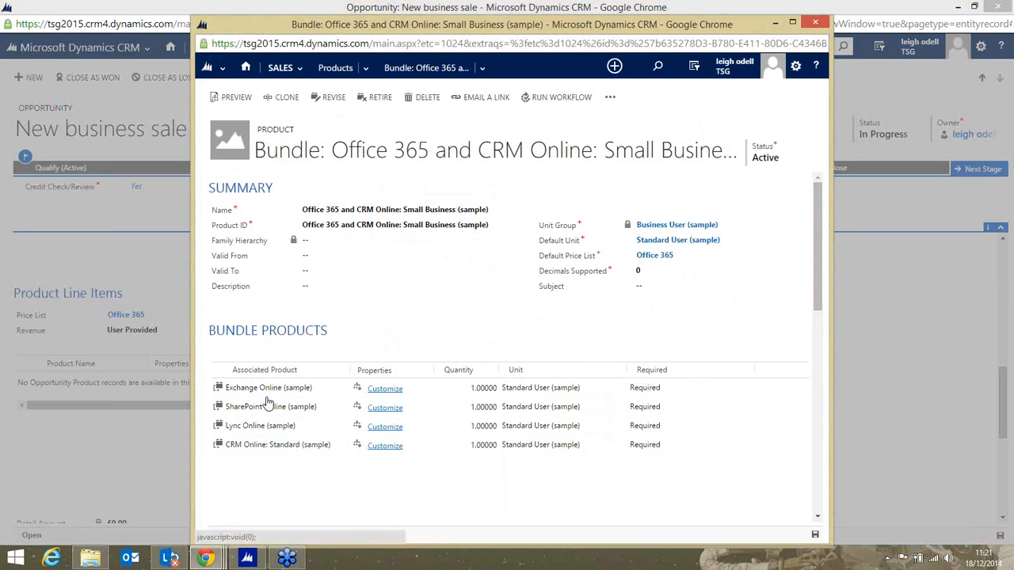
{"action": "left_click", "coordinate": [299, 208]}
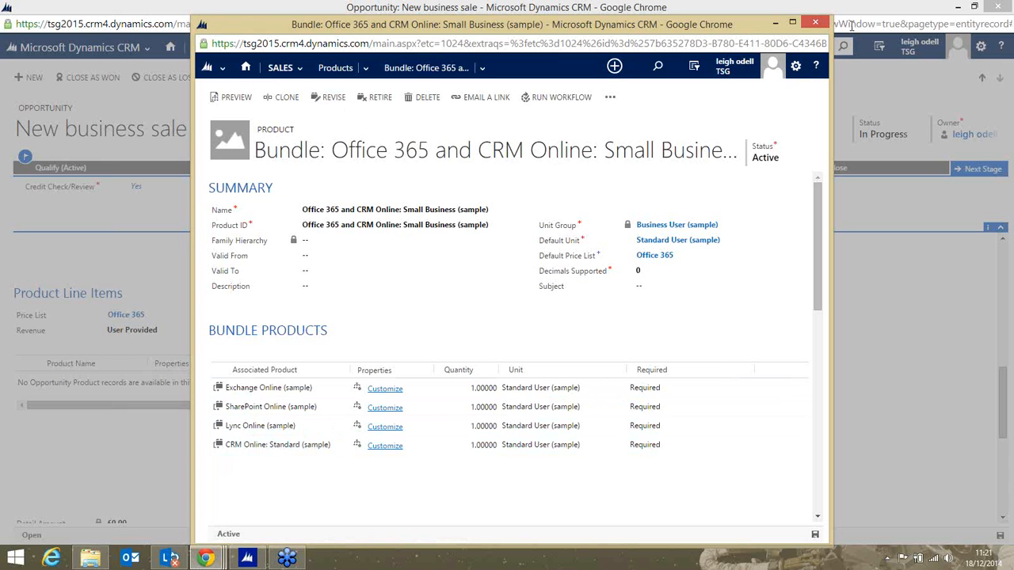
{"action": "left_click", "coordinate": [820, 28]}
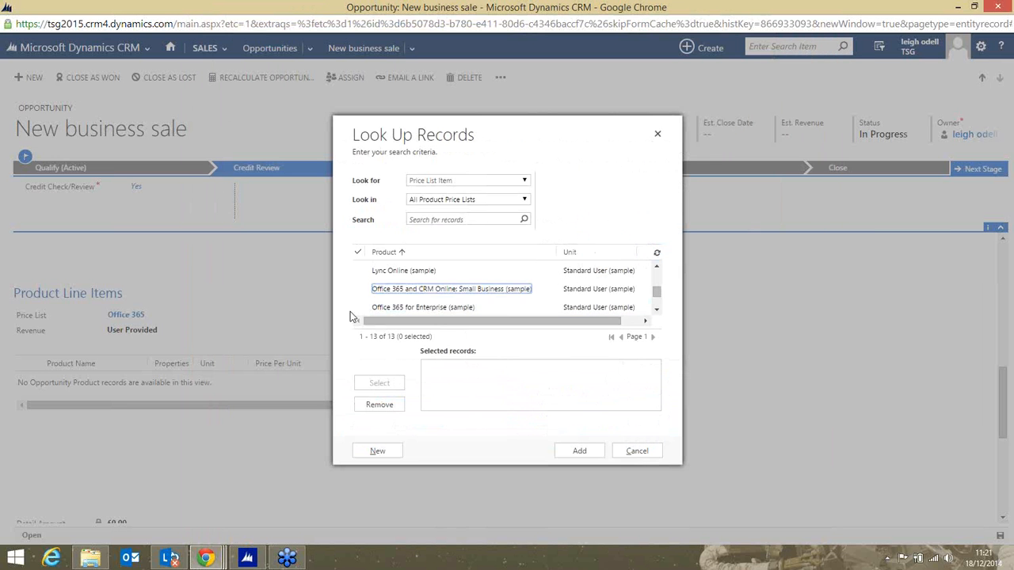
Step: Add the Office 365 and CRM Online: Small Business (sample) bundle to the product line items and collapse its component products
{"action": "left_click", "coordinate": [360, 290]}
{"action": "left_click", "coordinate": [379, 382]}
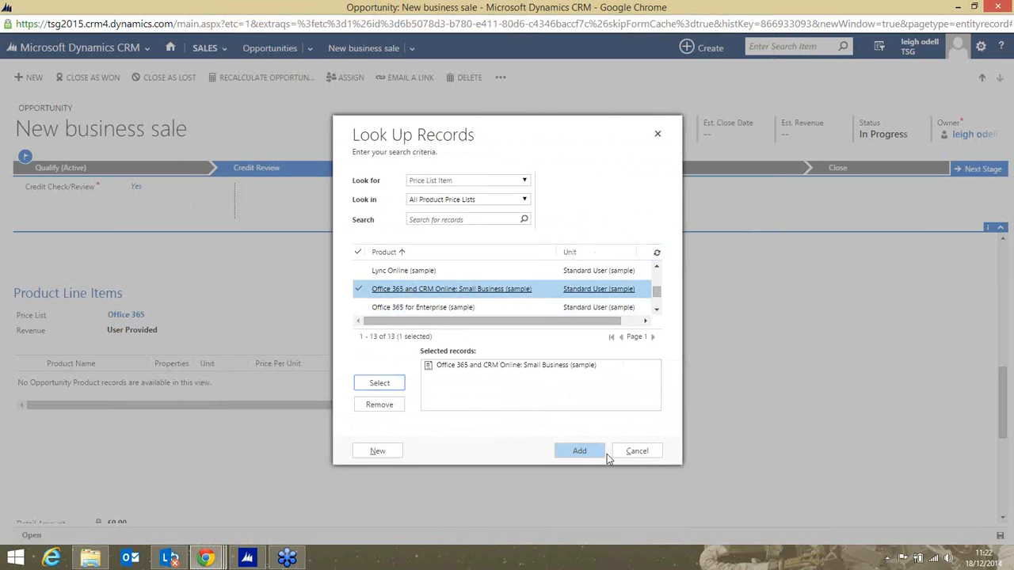
{"action": "left_click", "coordinate": [579, 451]}
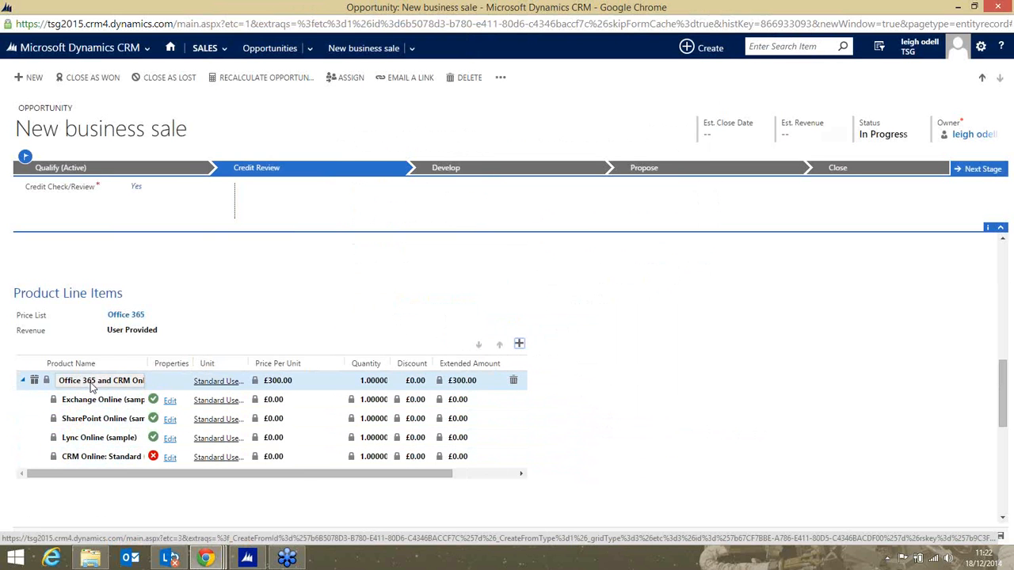
{"action": "left_click", "coordinate": [23, 381]}
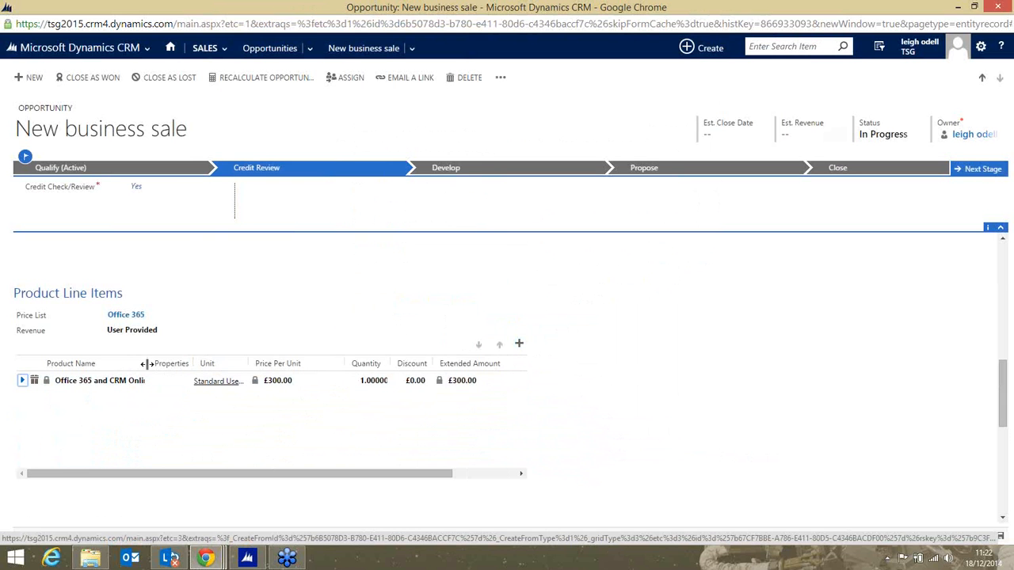
Step: Add the existing product CRM Online: Standard (sample) as another line item on the opportunity
{"action": "left_click", "coordinate": [519, 344]}
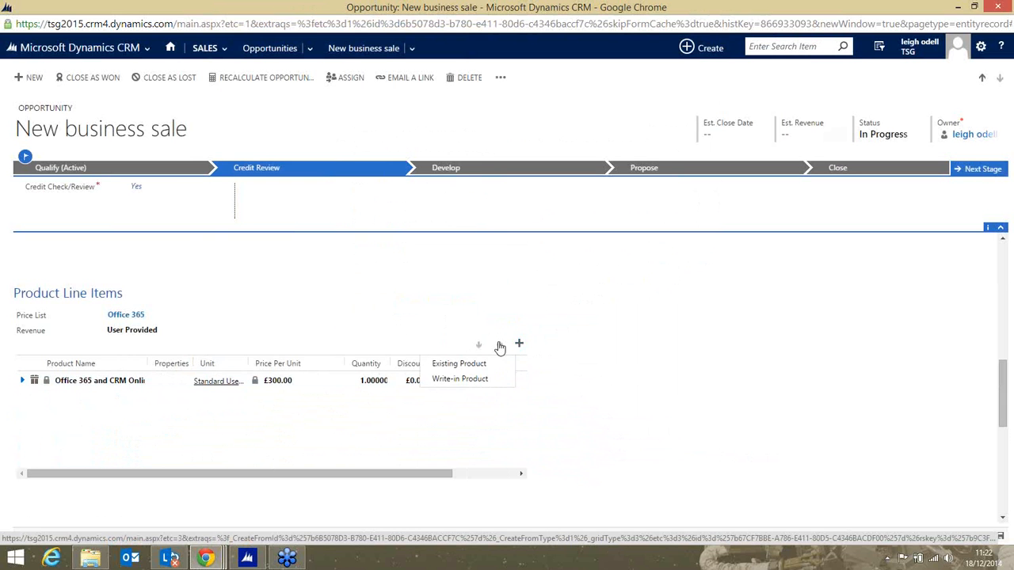
{"action": "left_click", "coordinate": [482, 367]}
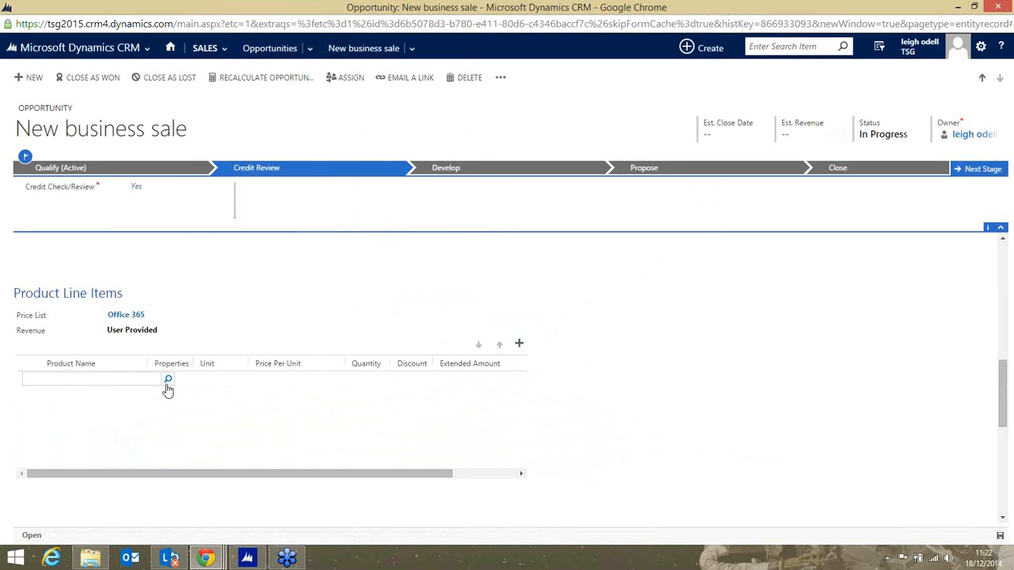
{"action": "left_click", "coordinate": [167, 380]}
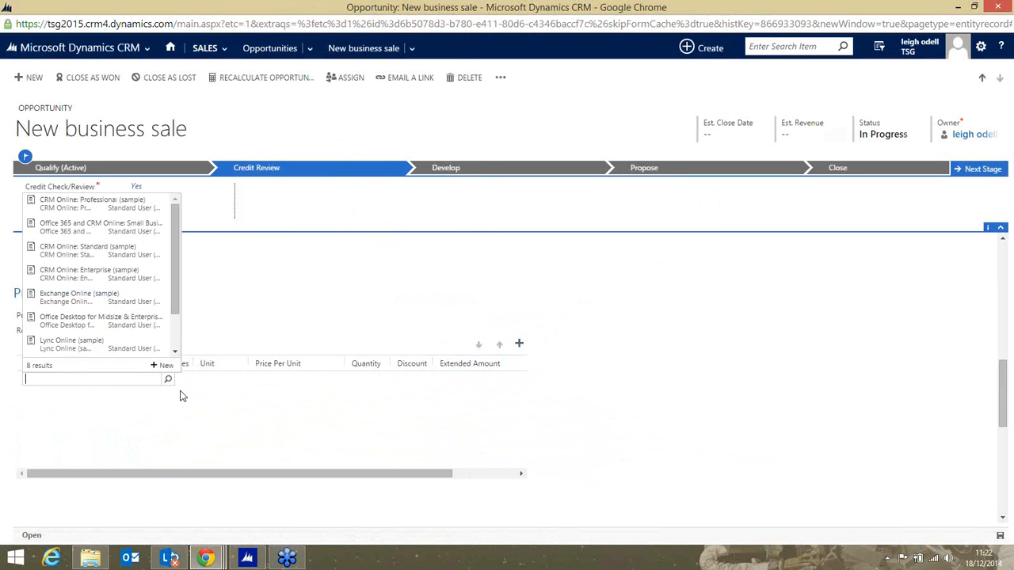
{"action": "left_click", "coordinate": [92, 251]}
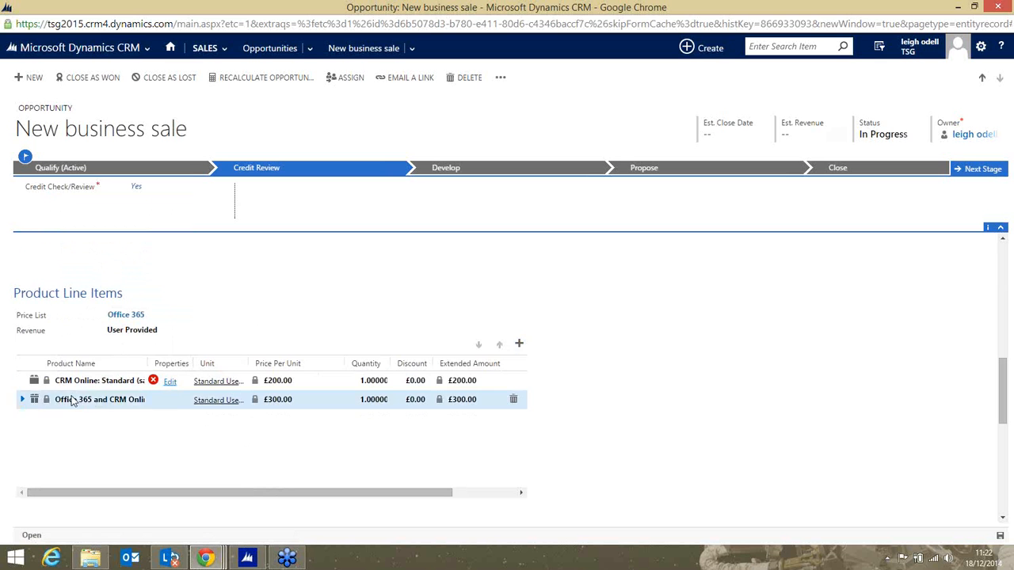
Step: Review the cross-sell, accessory, up-sell and substitute suggestions for the CRM Online: Standard line item, and close the suggestions
{"action": "left_click_drag", "start_coordinate": [151, 493], "coordinate": [275, 497]}
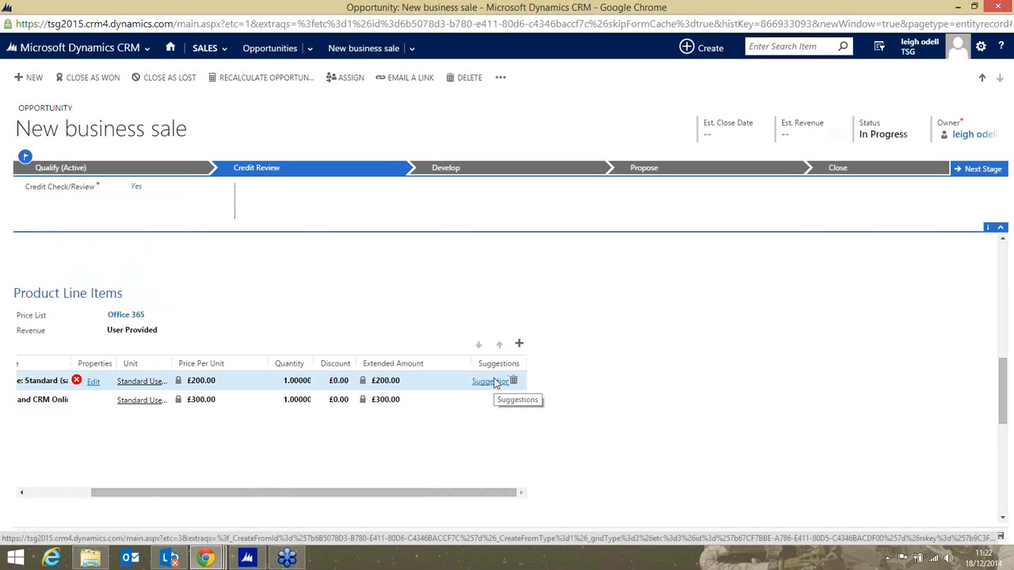
{"action": "left_click", "coordinate": [492, 382]}
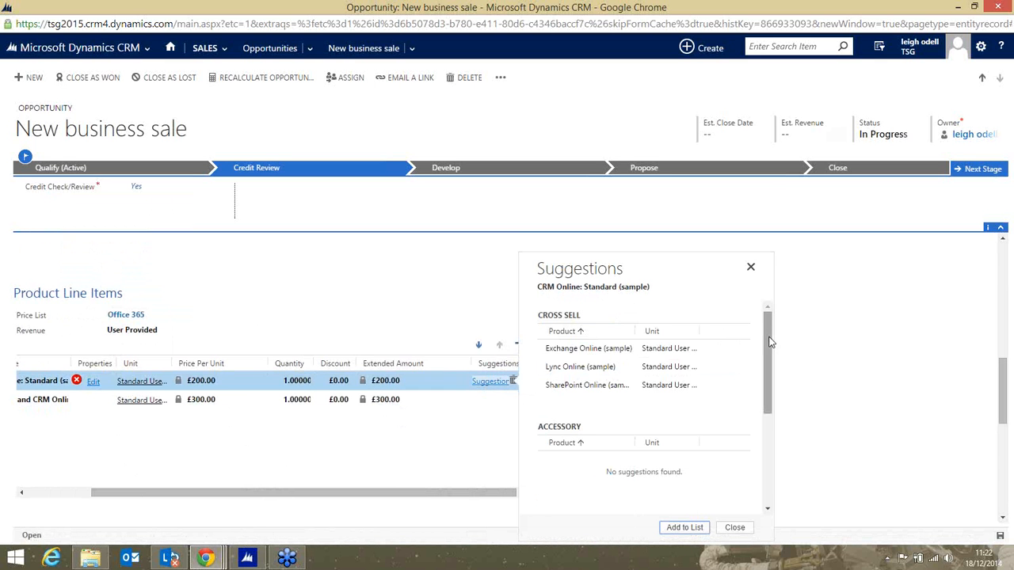
{"action": "mouse_move", "coordinate": [768, 332]}
{"action": "left_mouse_down"}
{"action": "mouse_move", "coordinate": [774, 419]}
{"action": "mouse_move", "coordinate": [762, 325]}
{"action": "left_mouse_up"}
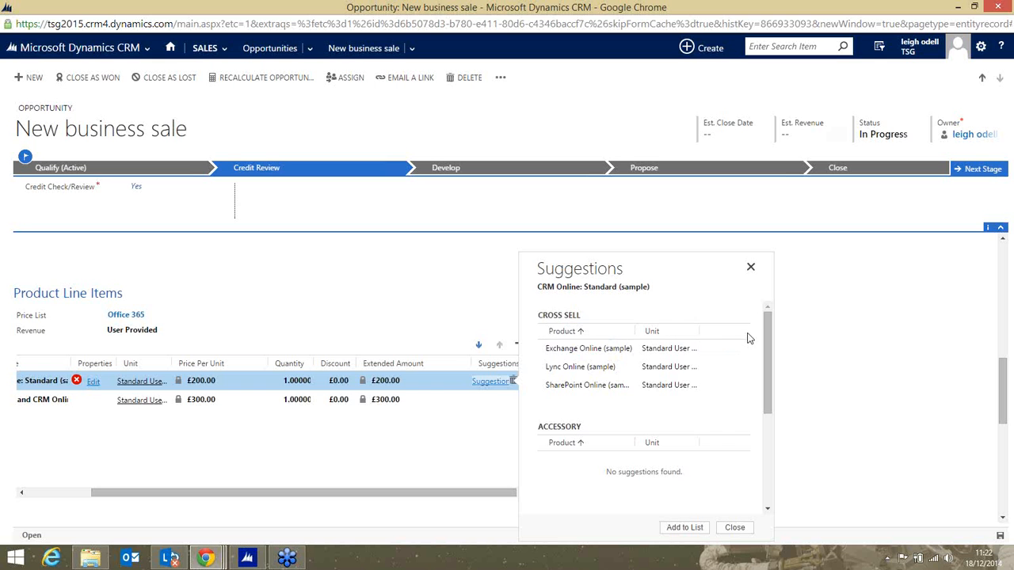
{"action": "left_click_drag", "start_coordinate": [764, 326], "coordinate": [619, 356]}
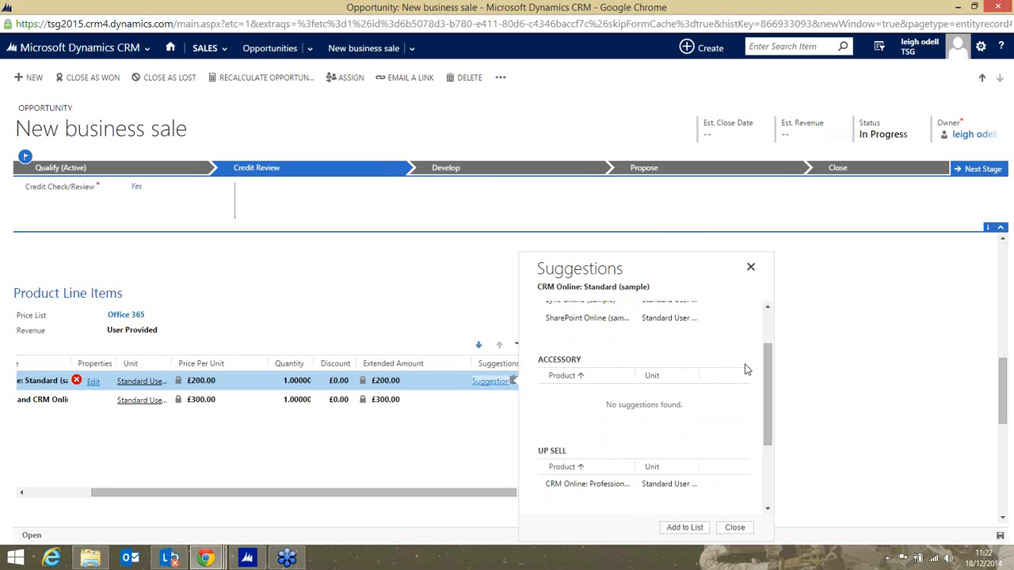
{"action": "left_click_drag", "start_coordinate": [765, 362], "coordinate": [710, 398]}
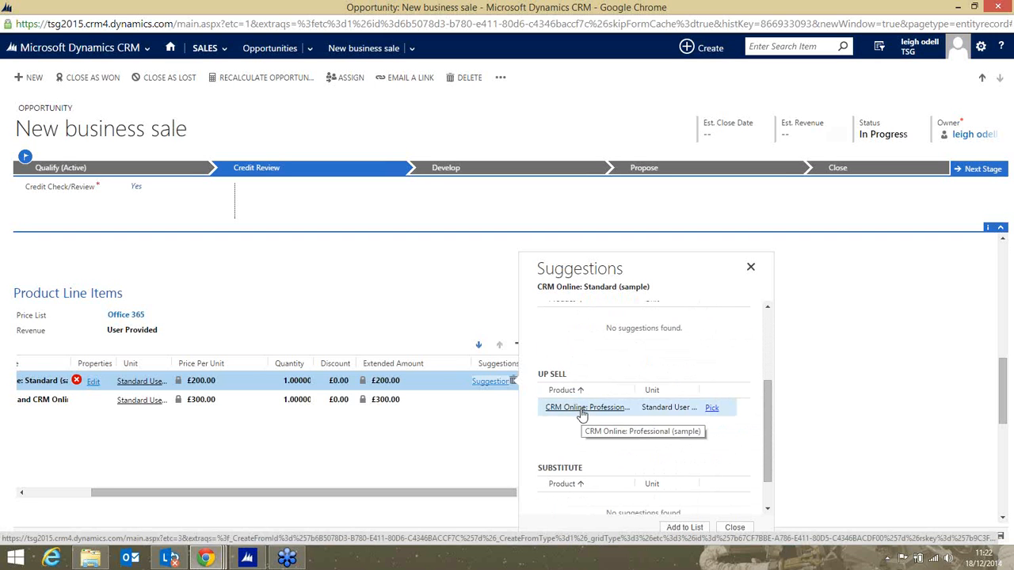
{"action": "left_click_drag", "start_coordinate": [765, 400], "coordinate": [765, 423]}
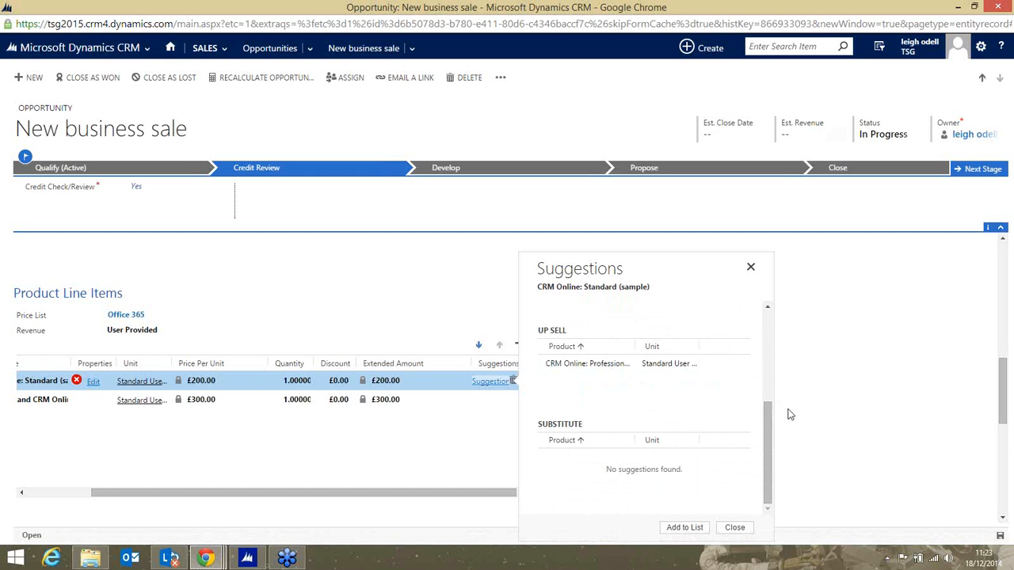
{"action": "scroll", "coordinate": [769, 449], "scroll_direction": "up", "scroll_amount": 5}
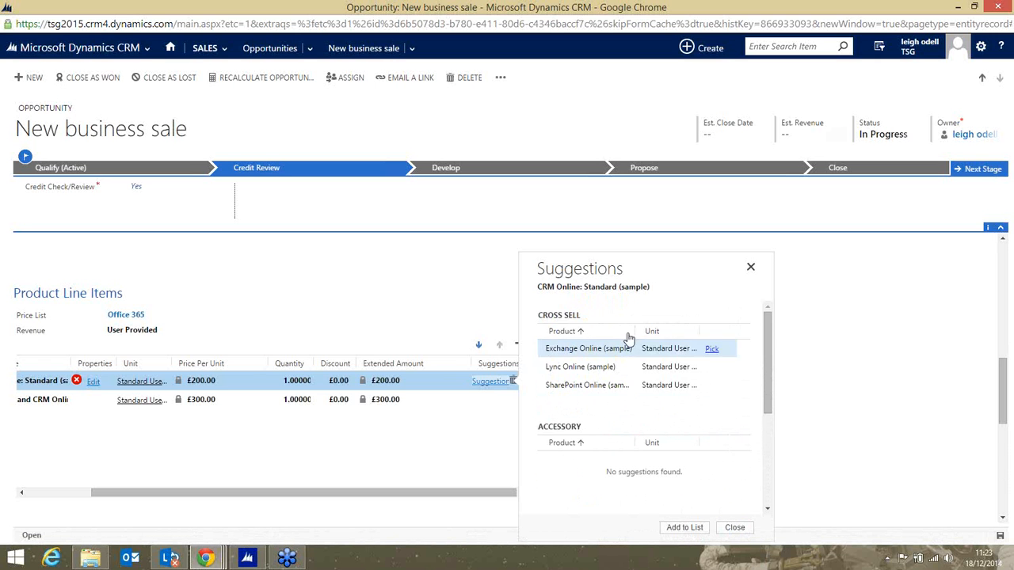
{"action": "left_click", "coordinate": [734, 526]}
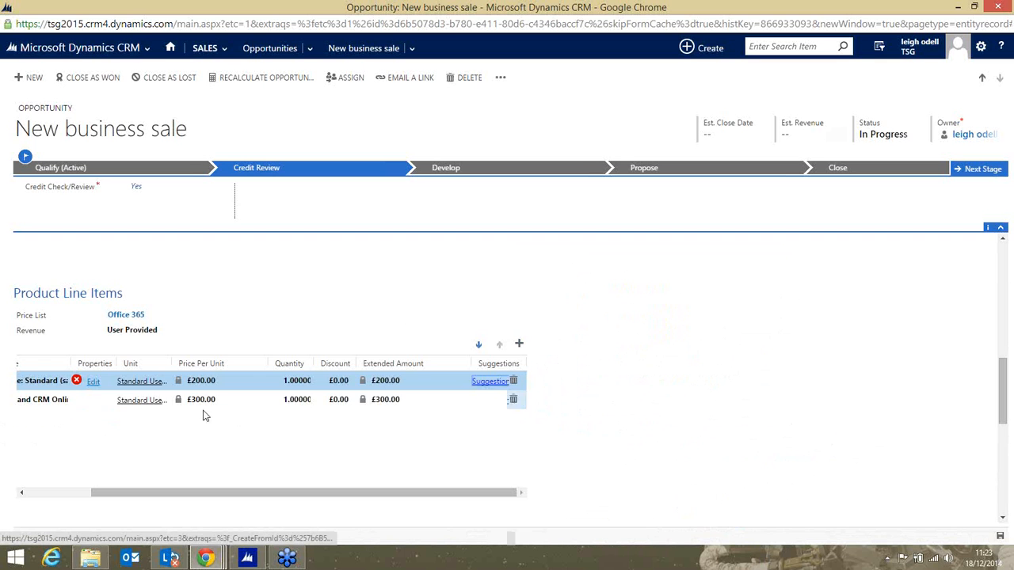
Step: Open the Contoso Pharmaceuticals (sample) account from the opportunity's summary and bring its recent cases into view
{"action": "left_click_drag", "start_coordinate": [1003, 393], "coordinate": [990, 249]}
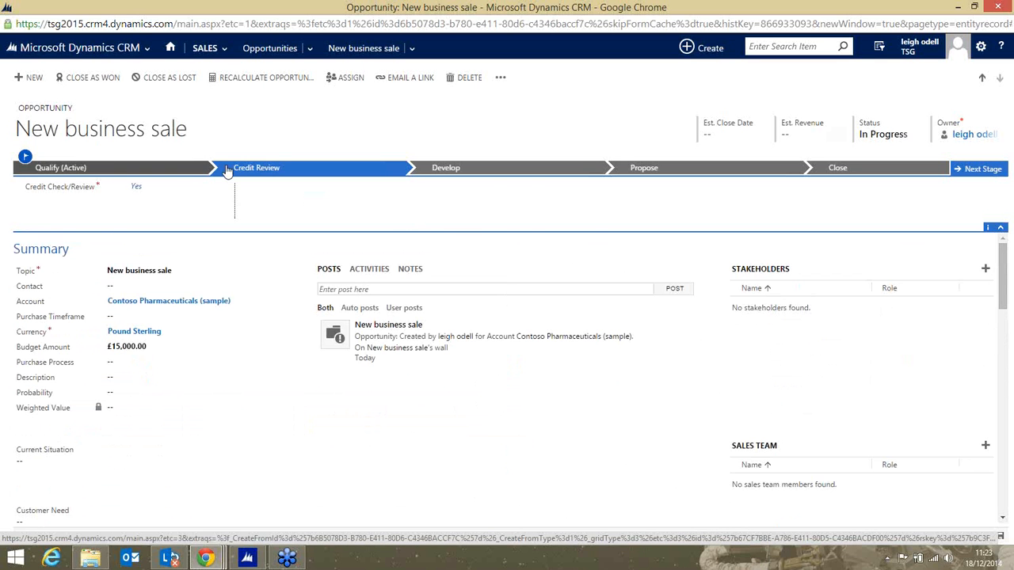
{"action": "left_click", "coordinate": [182, 307]}
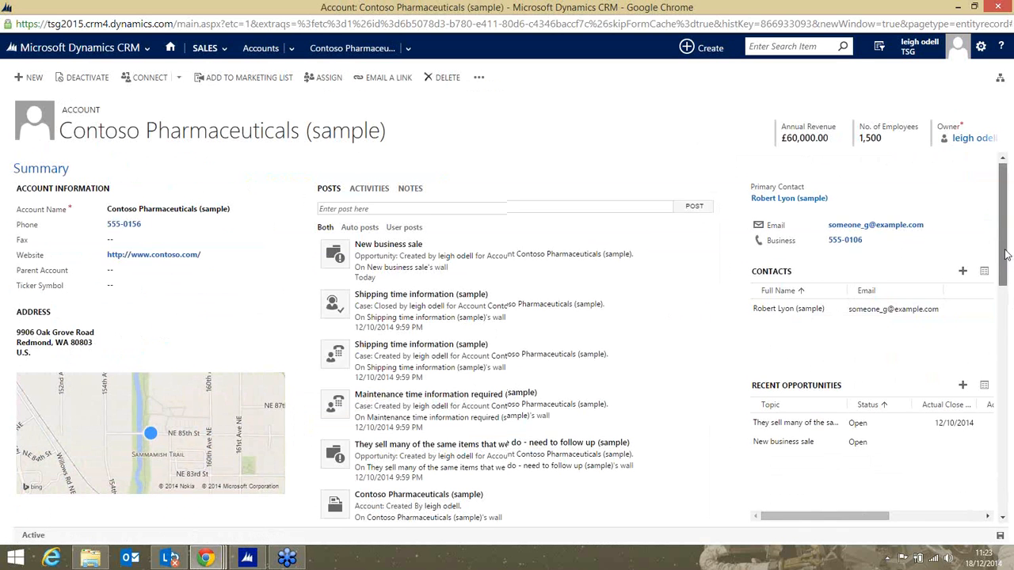
{"action": "scroll", "coordinate": [1005, 253], "scroll_direction": "down", "scroll_amount": 5}
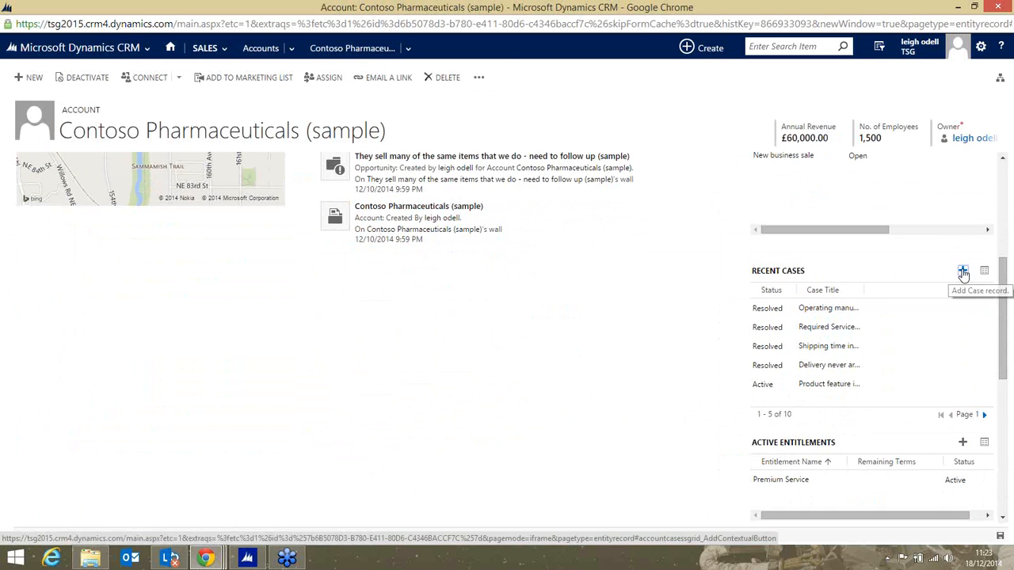
Step: Create a case titled "System down" for the Contoso Pharmaceuticals account and save it
{"action": "left_click", "coordinate": [963, 273]}
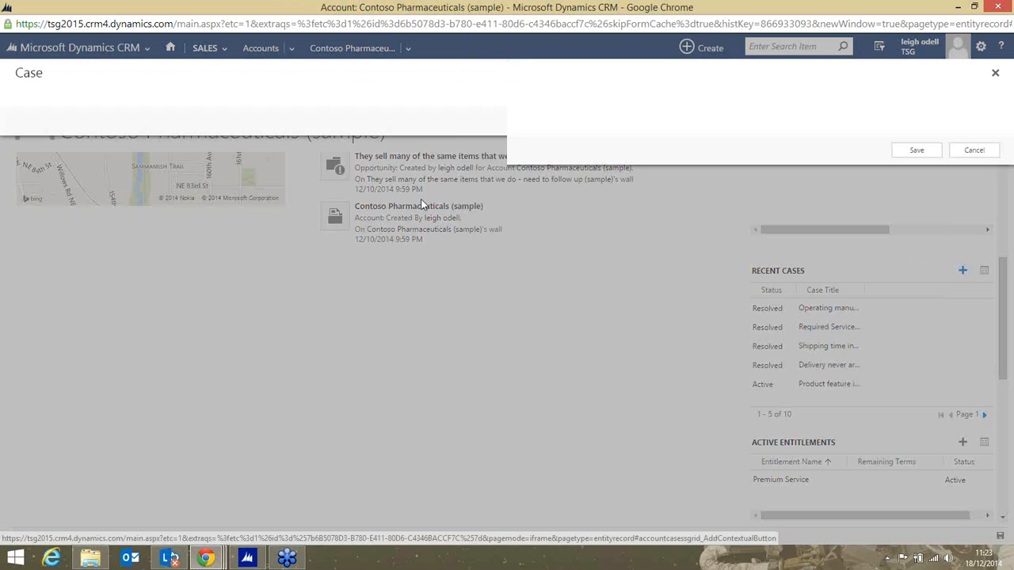
{"action": "left_click", "coordinate": [134, 140]}
{"action": "type", "text": "System"}
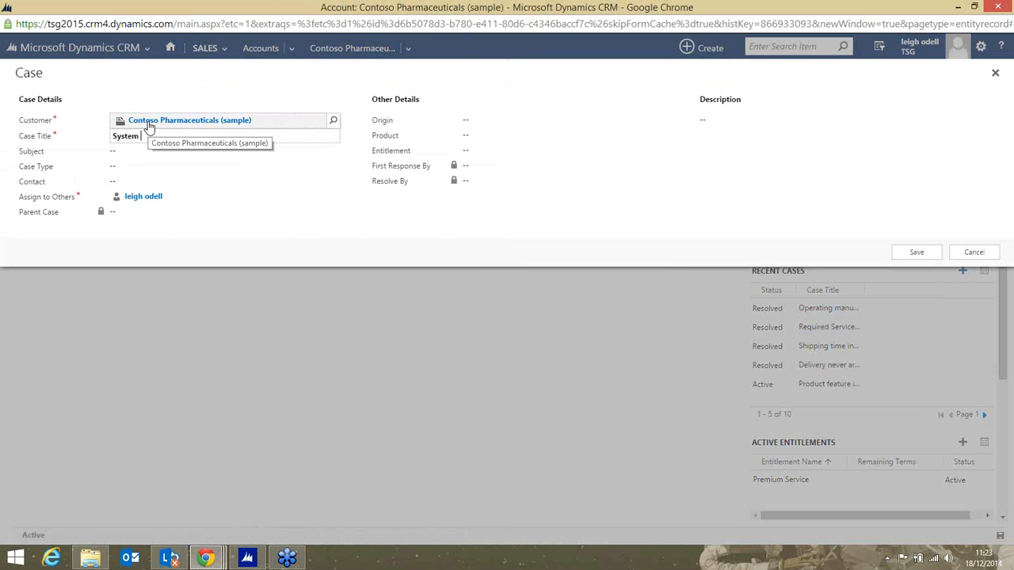
{"action": "type", "text": " down"}
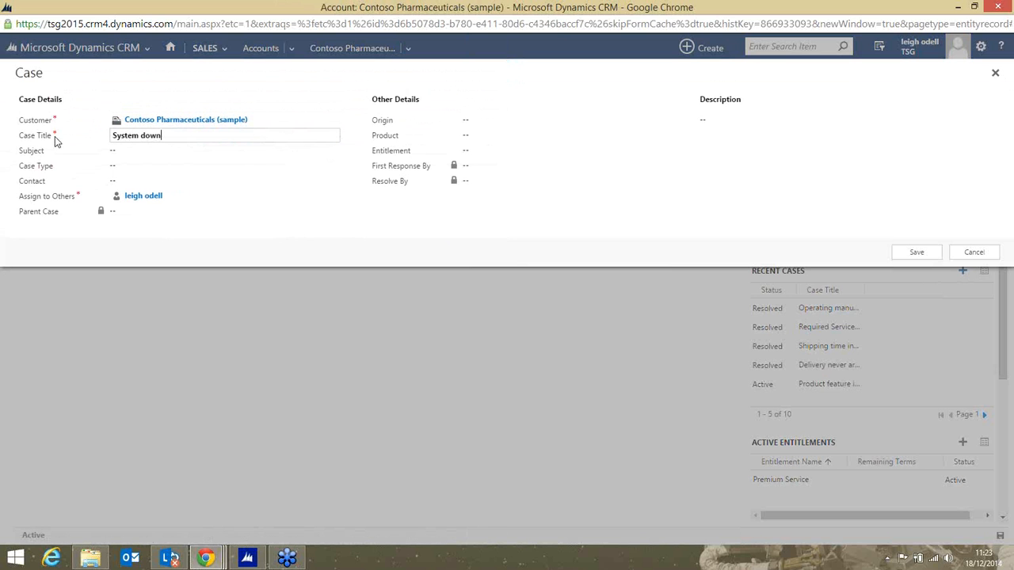
{"action": "left_click", "coordinate": [919, 252]}
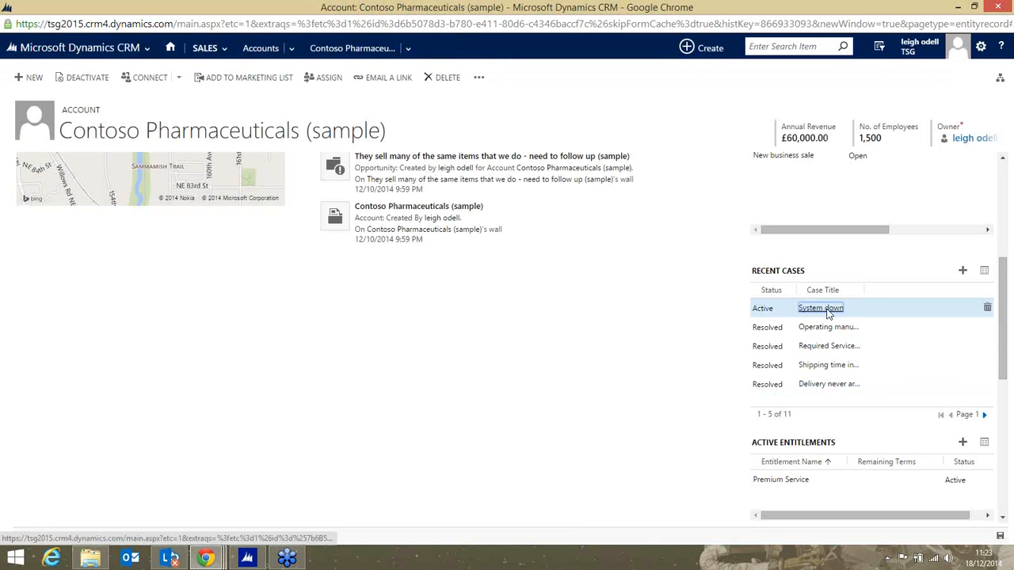
Step: Open the System down case, view its Research stage fields and return to the Identify stage
{"action": "left_click", "coordinate": [824, 311]}
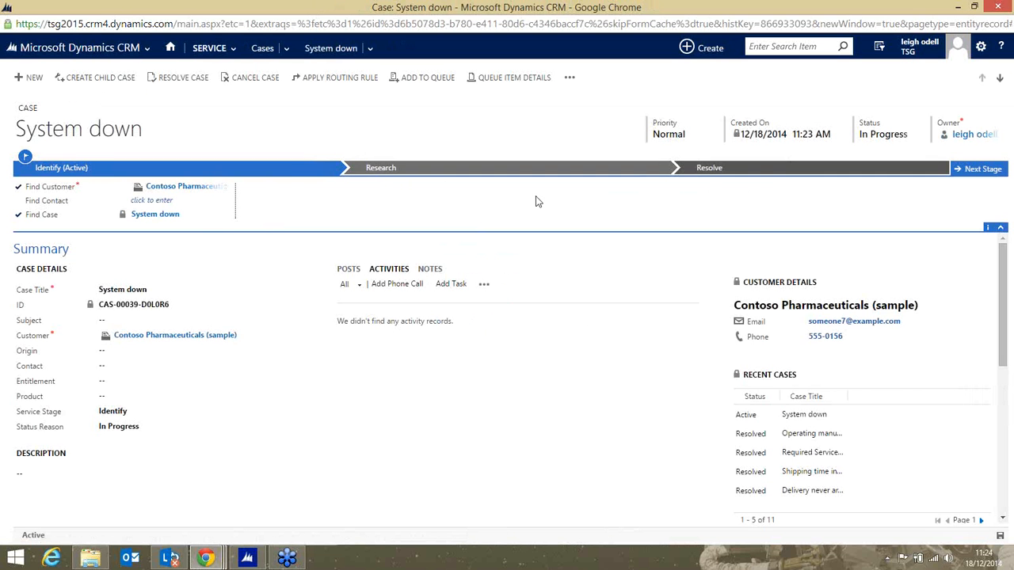
{"action": "left_click", "coordinate": [381, 176]}
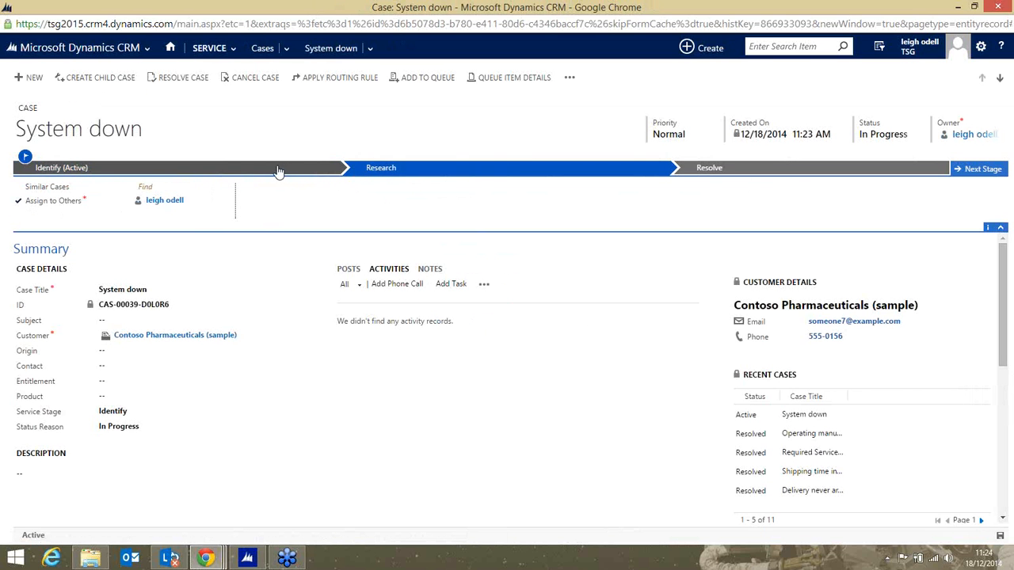
{"action": "left_click", "coordinate": [277, 171]}
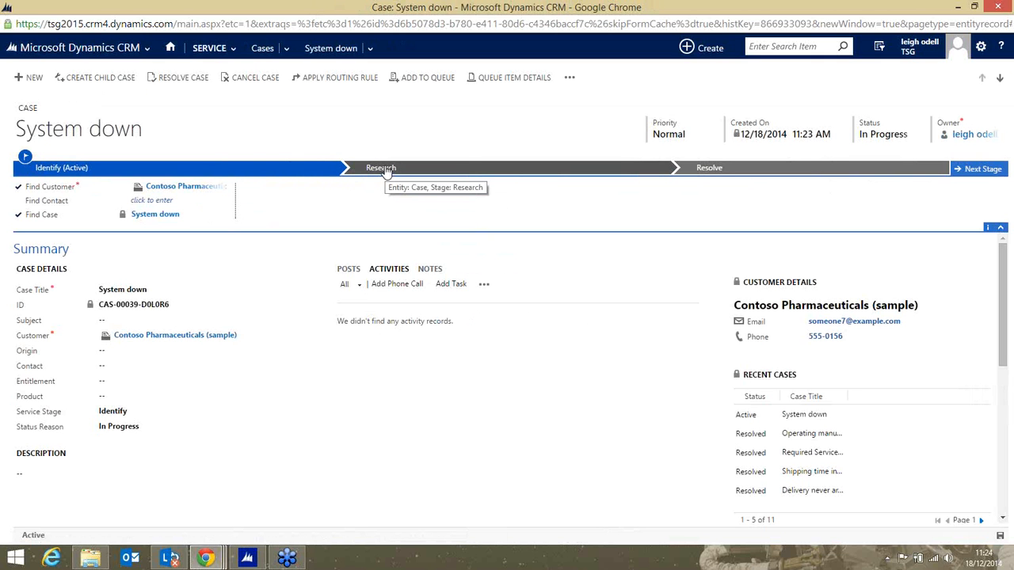
Step: Assign the Premium Service entitlement to the System down case and save the case
{"action": "scroll", "coordinate": [221, 446], "scroll_direction": "down", "scroll_amount": 1}
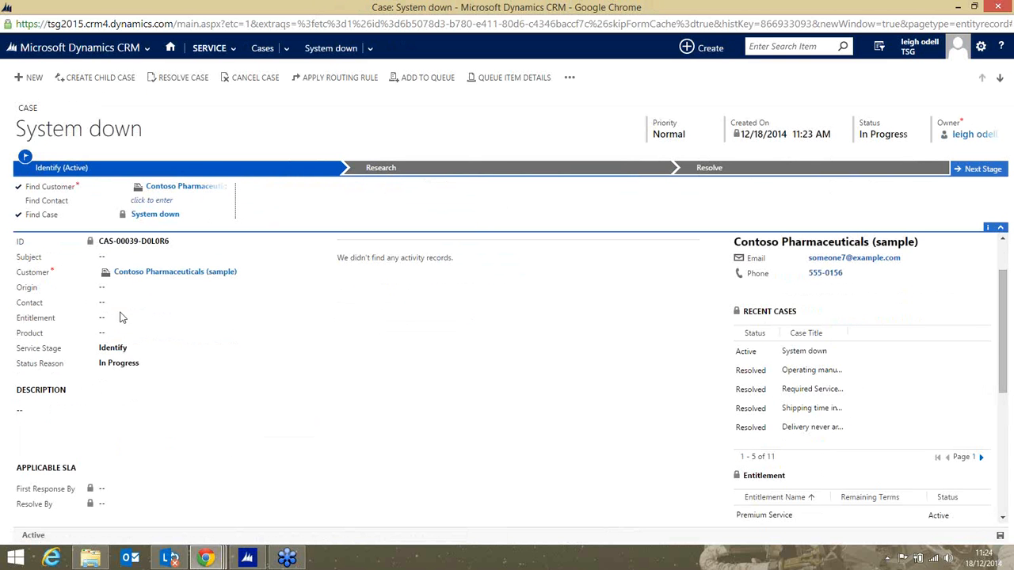
{"action": "left_click", "coordinate": [298, 323]}
{"action": "left_click", "coordinate": [298, 319]}
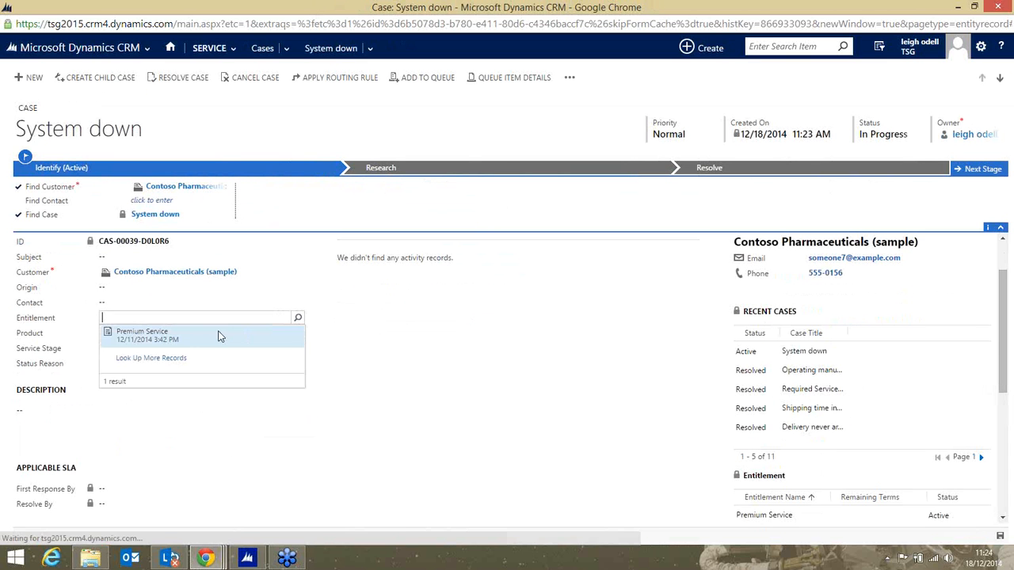
{"action": "left_click", "coordinate": [158, 337]}
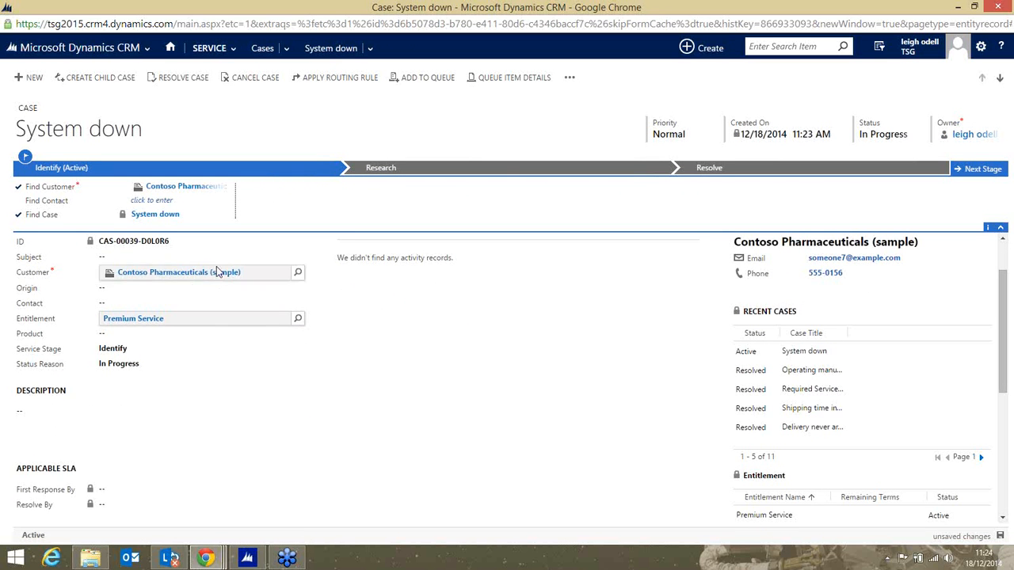
{"action": "left_click", "coordinate": [999, 536]}
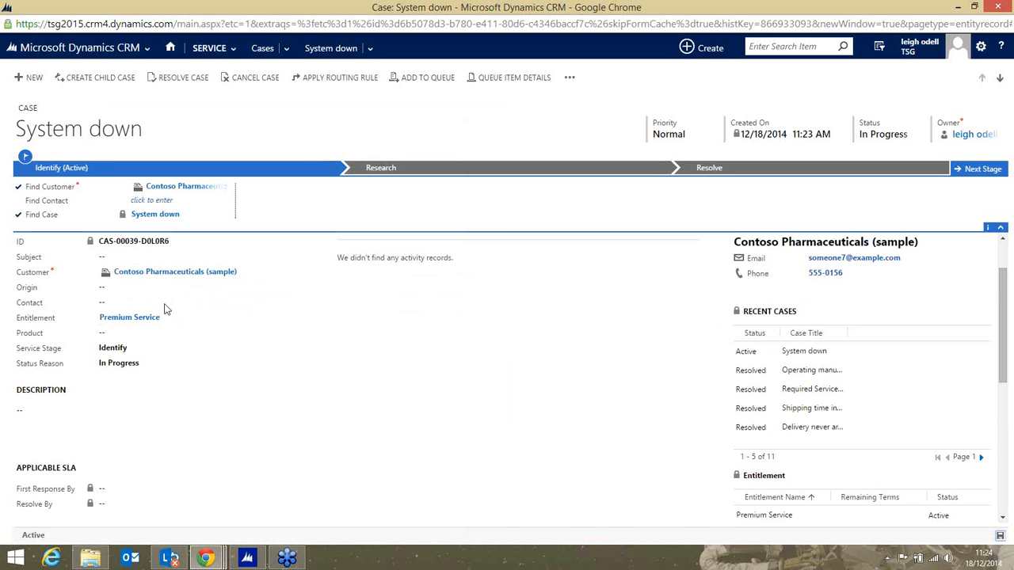
Step: Examine the first response and resolve timers and their KPI records under Enhanced SLA Details
{"action": "scroll", "coordinate": [238, 297], "scroll_direction": "down", "scroll_amount": 3}
{"action": "scroll", "coordinate": [283, 378], "scroll_direction": "down", "scroll_amount": 2}
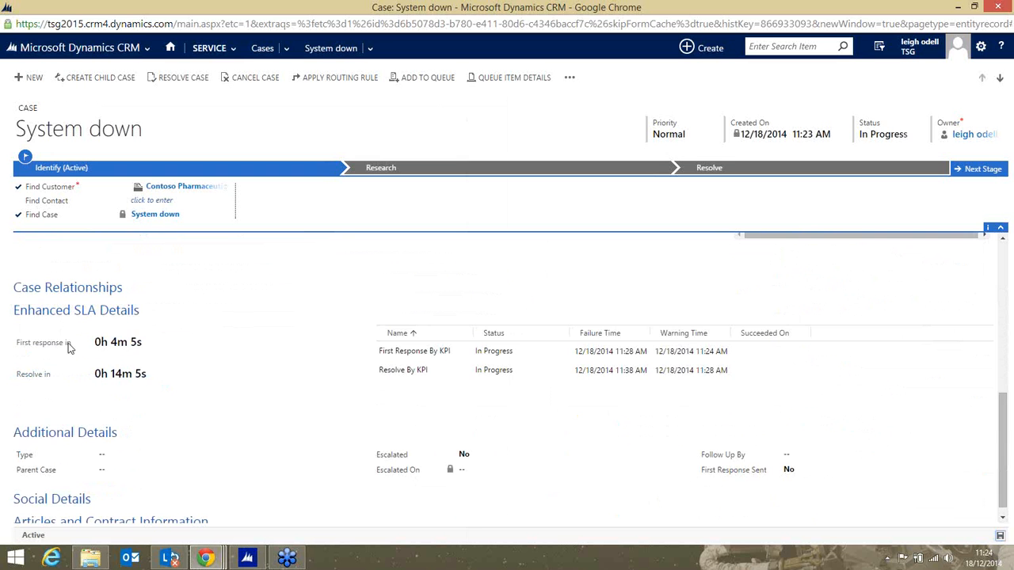
{"action": "scroll", "coordinate": [116, 316], "scroll_direction": "up", "scroll_amount": 3}
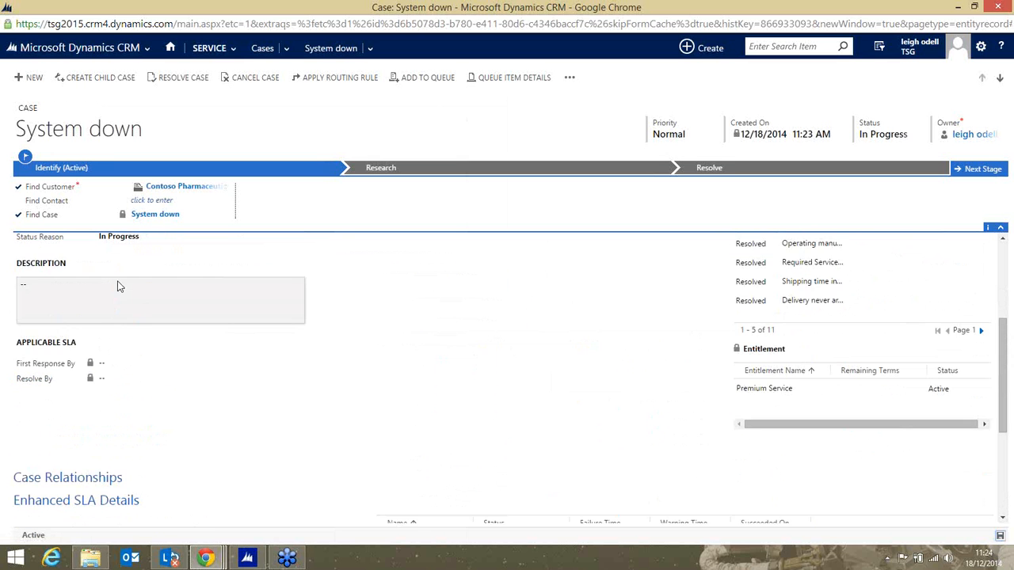
{"action": "scroll", "coordinate": [123, 301], "scroll_direction": "up", "scroll_amount": 3}
{"action": "scroll", "coordinate": [163, 406], "scroll_direction": "down", "scroll_amount": 5}
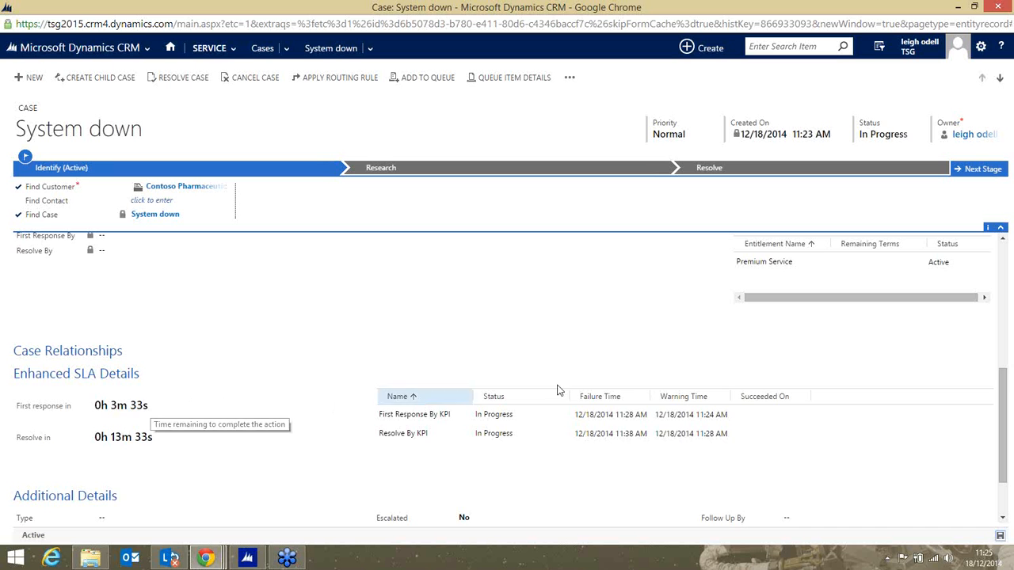
Step: In the case's Additional Details, set Type to Question, First Response Sent to Yes and Follow Up By to 12/18/2014, and save
{"action": "scroll", "coordinate": [1004, 412], "scroll_direction": "down", "scroll_amount": 2}
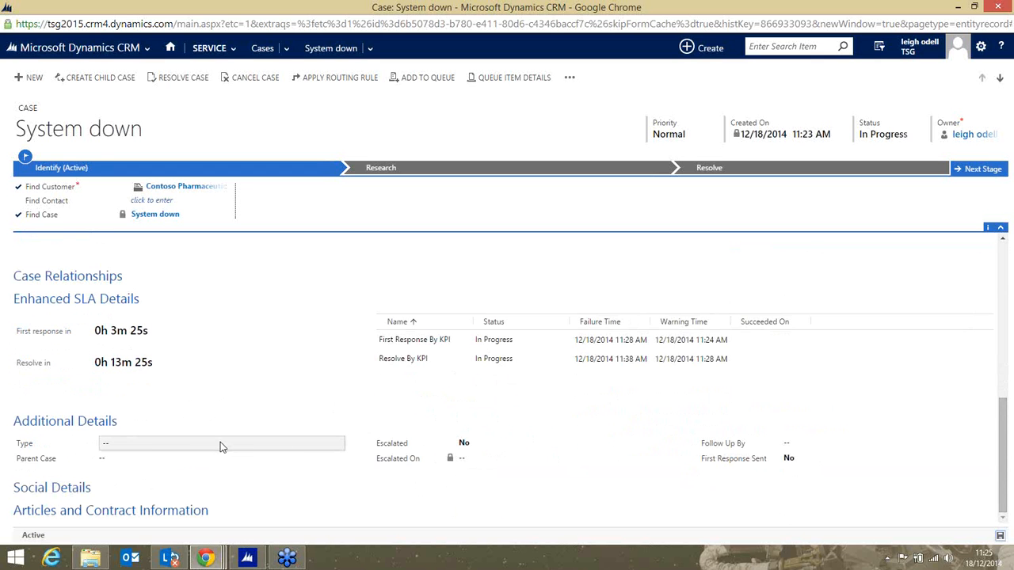
{"action": "left_click", "coordinate": [165, 449]}
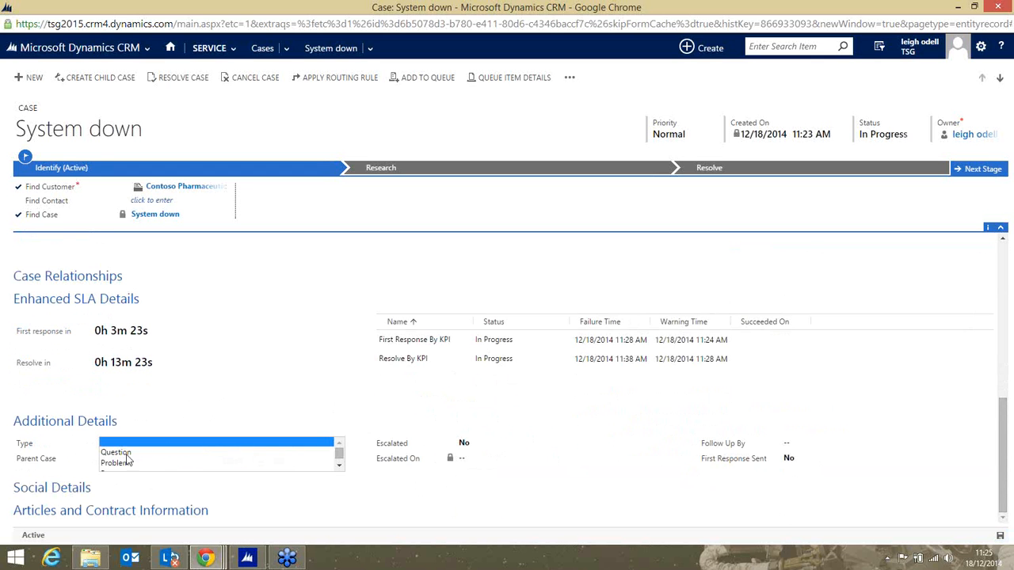
{"action": "left_click", "coordinate": [125, 454]}
{"action": "left_click", "coordinate": [135, 461]}
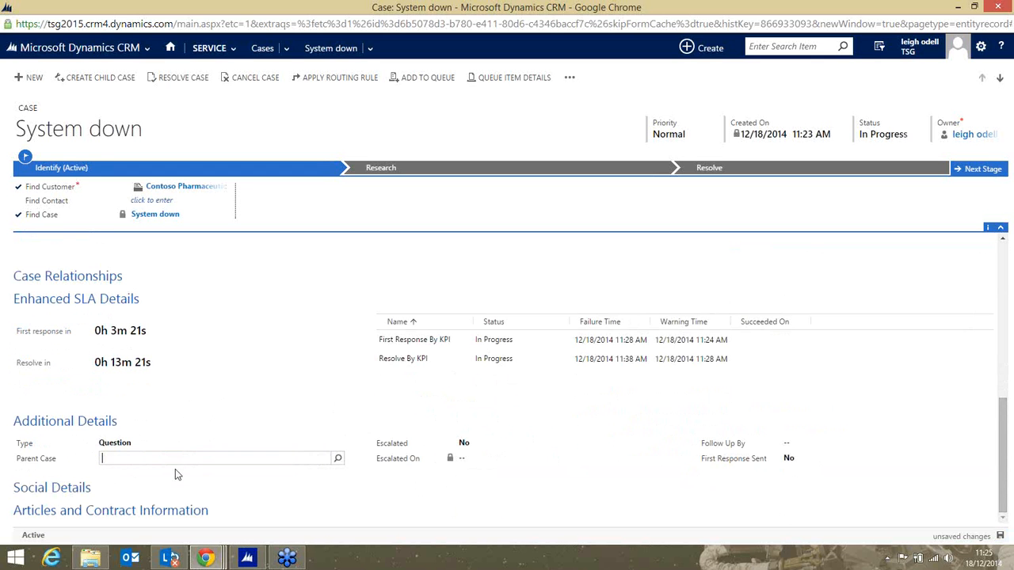
{"action": "left_click", "coordinate": [807, 457]}
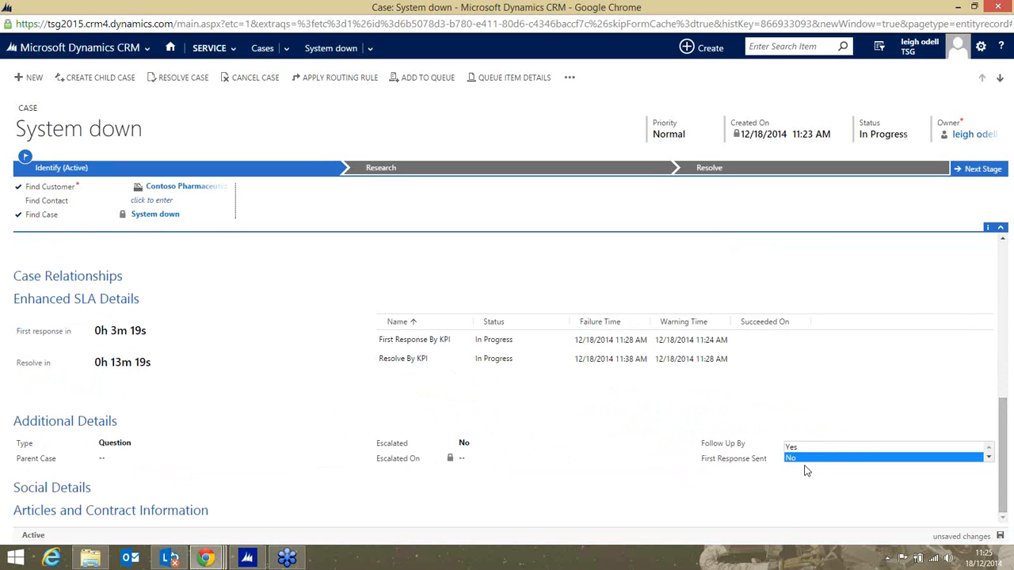
{"action": "left_click", "coordinate": [794, 447]}
{"action": "left_click", "coordinate": [800, 444]}
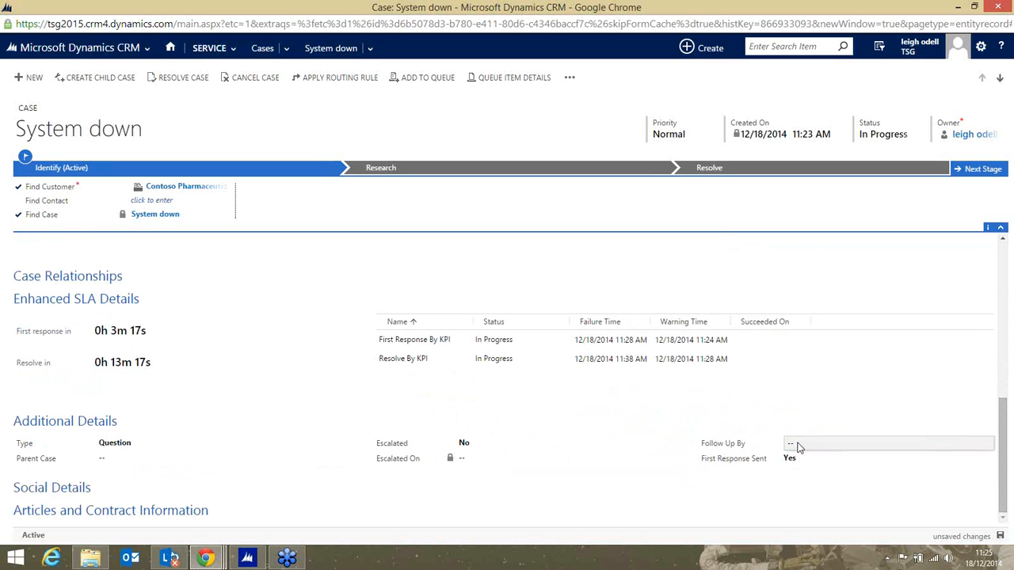
{"action": "left_click", "coordinate": [973, 445]}
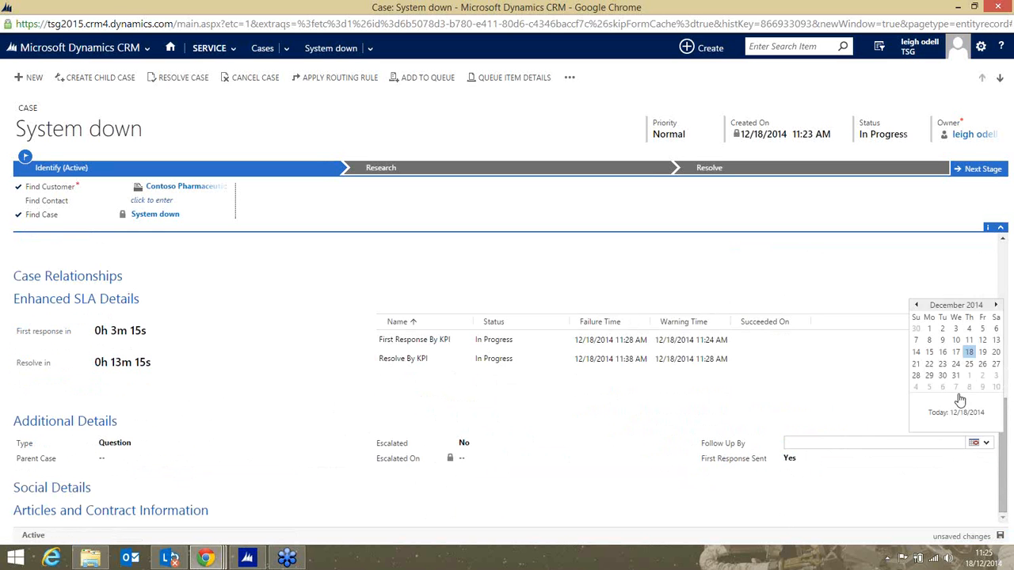
{"action": "left_click", "coordinate": [975, 357]}
{"action": "key", "text": "ctrl+s"}
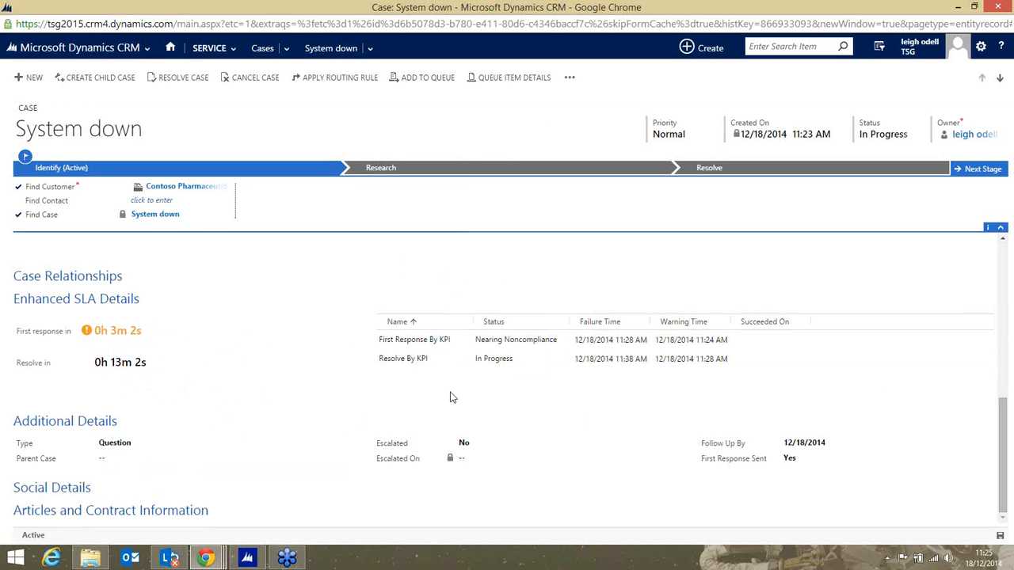
Step: Set the case's Status Reason to On Hold, save it and check the timers under Enhanced SLA Details
{"action": "scroll", "coordinate": [241, 387], "scroll_direction": "up", "scroll_amount": 3}
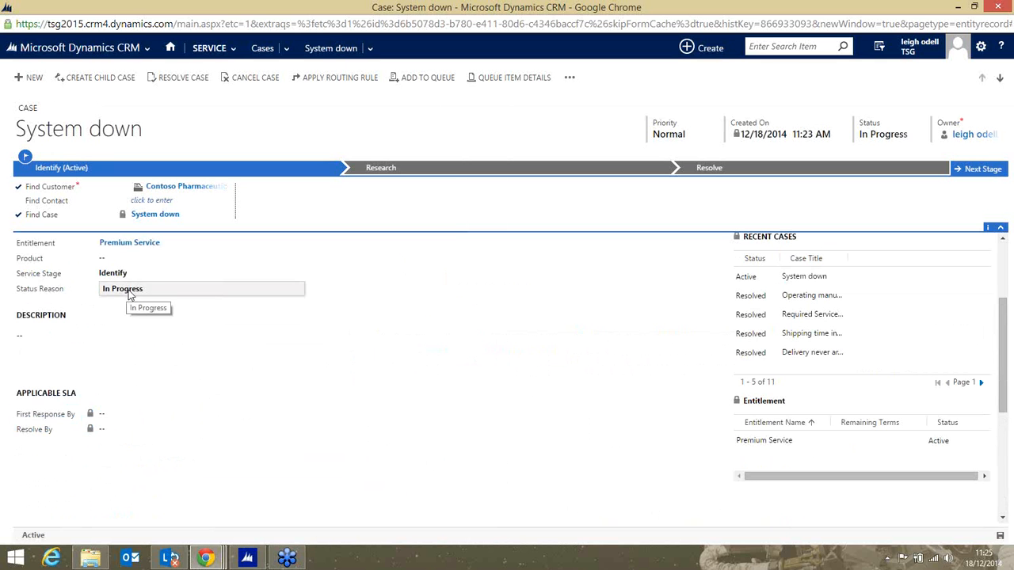
{"action": "scroll", "coordinate": [156, 349], "scroll_direction": "down", "scroll_amount": 3}
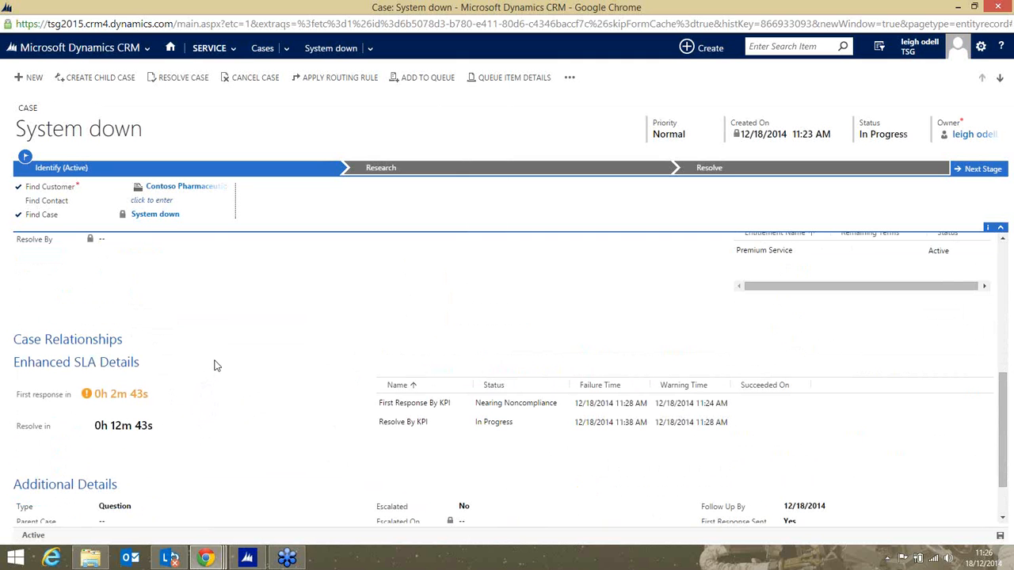
{"action": "scroll", "coordinate": [220, 365], "scroll_direction": "up", "scroll_amount": 5}
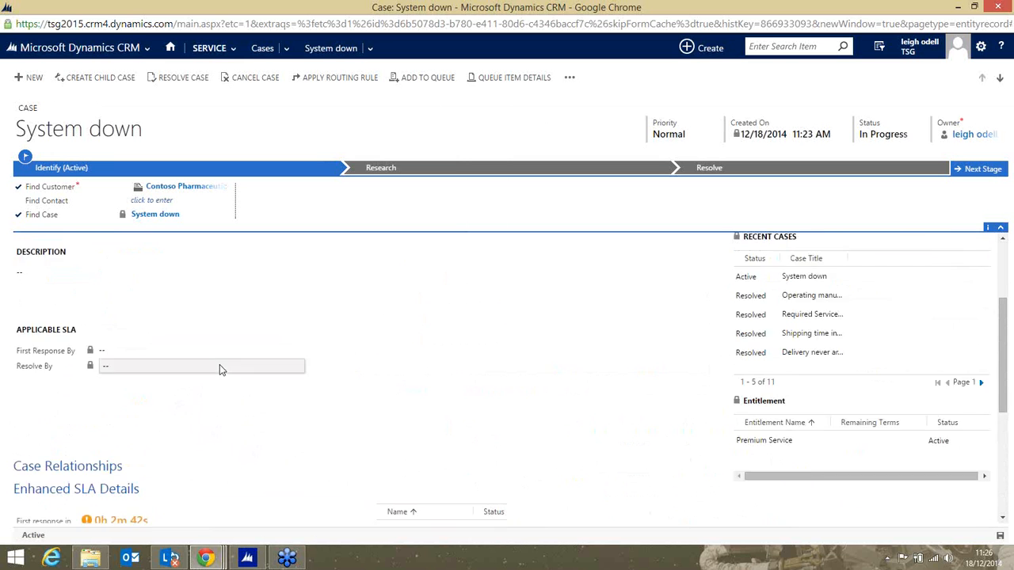
{"action": "left_click", "coordinate": [131, 356]}
{"action": "left_click", "coordinate": [132, 357]}
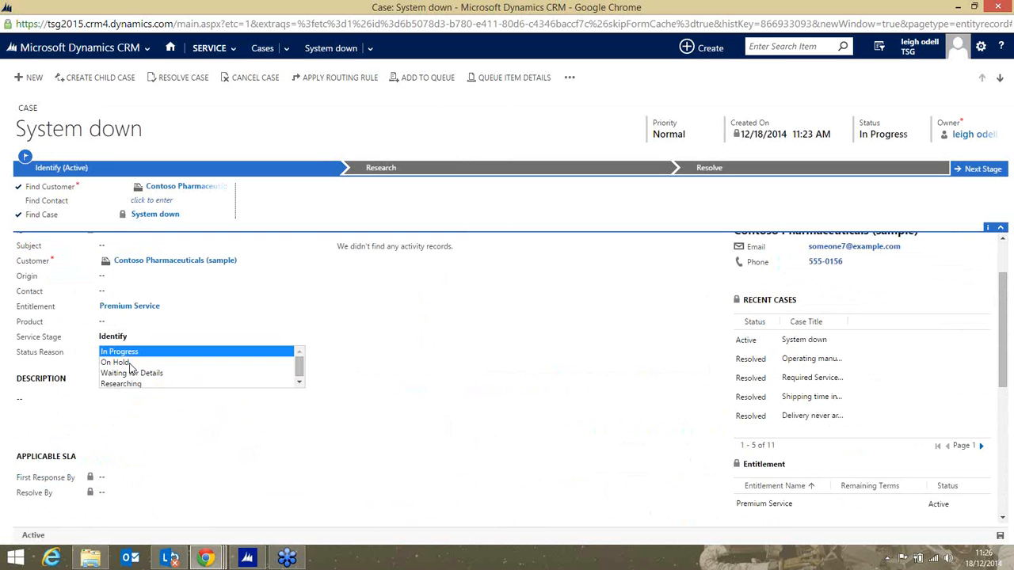
{"action": "left_click", "coordinate": [133, 362]}
{"action": "left_click", "coordinate": [1000, 537]}
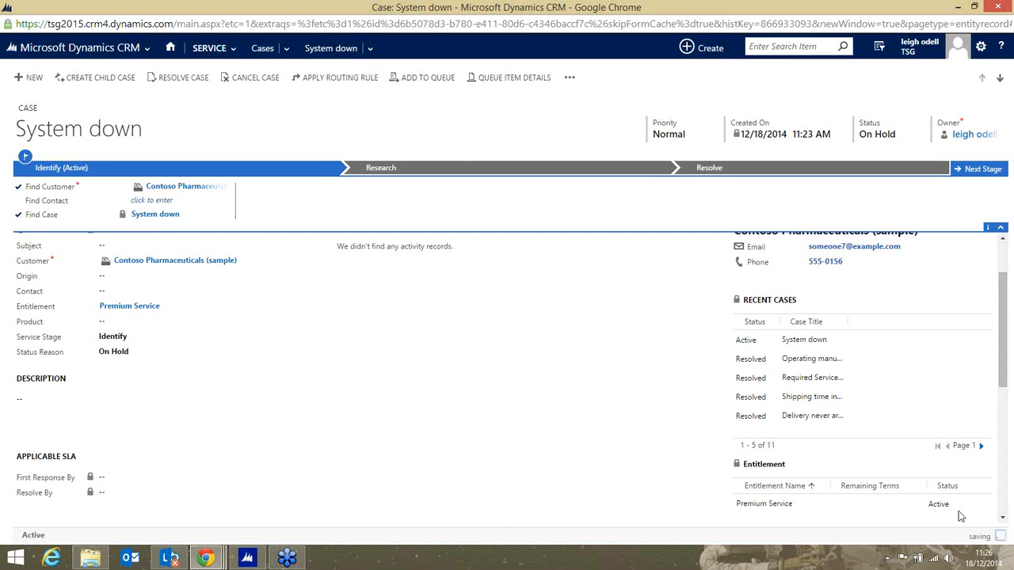
{"action": "scroll", "coordinate": [188, 360], "scroll_direction": "down", "scroll_amount": 5}
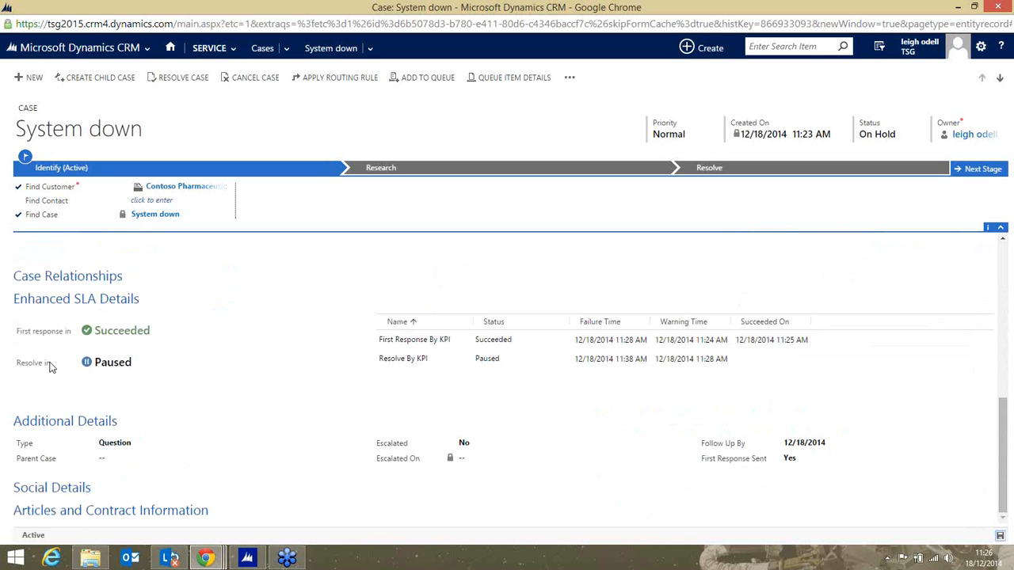
{"action": "mouse_move", "coordinate": [120, 364]}
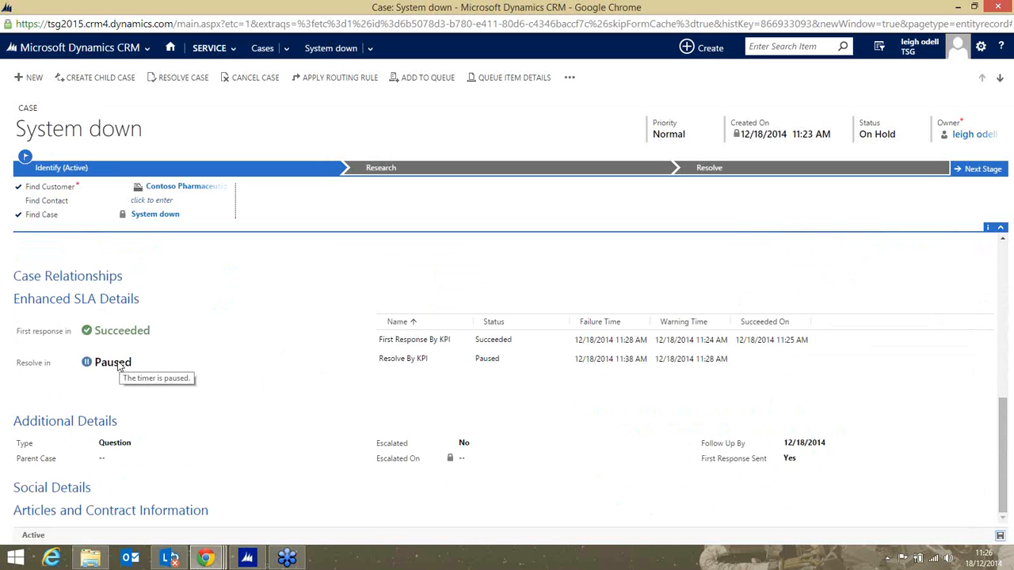
Step: Set the case's Status Reason to In Progress, save it and check the resolve timer under Enhanced SLA Details
{"action": "scroll", "coordinate": [119, 365], "scroll_direction": "up", "scroll_amount": 3}
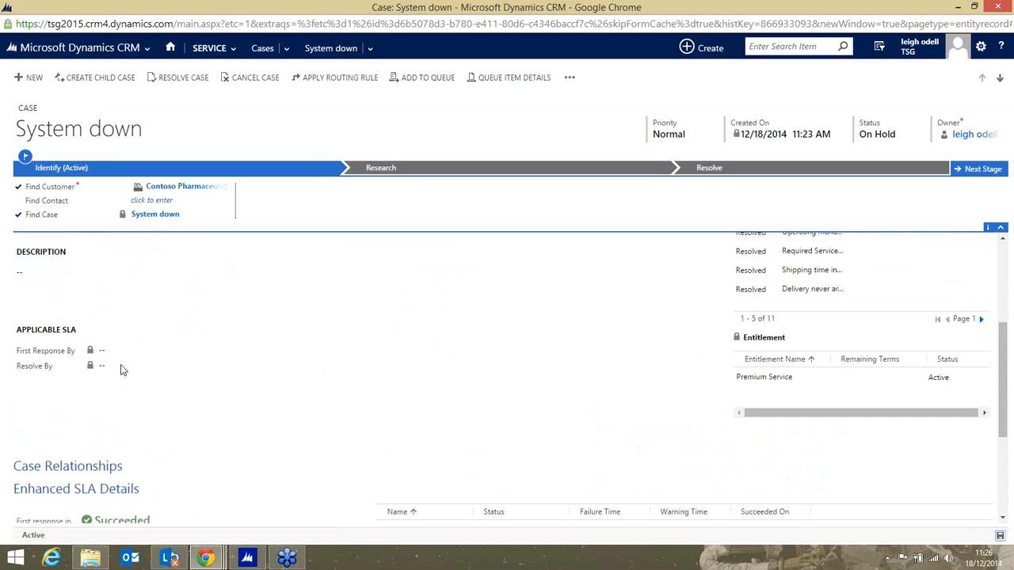
{"action": "scroll", "coordinate": [121, 364], "scroll_direction": "up", "scroll_amount": 3}
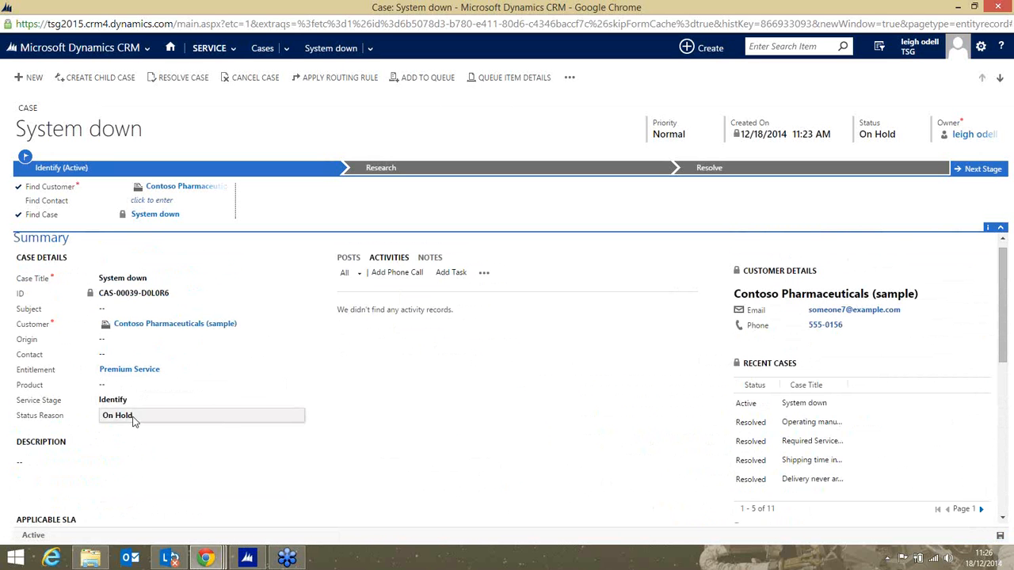
{"action": "left_click", "coordinate": [132, 419]}
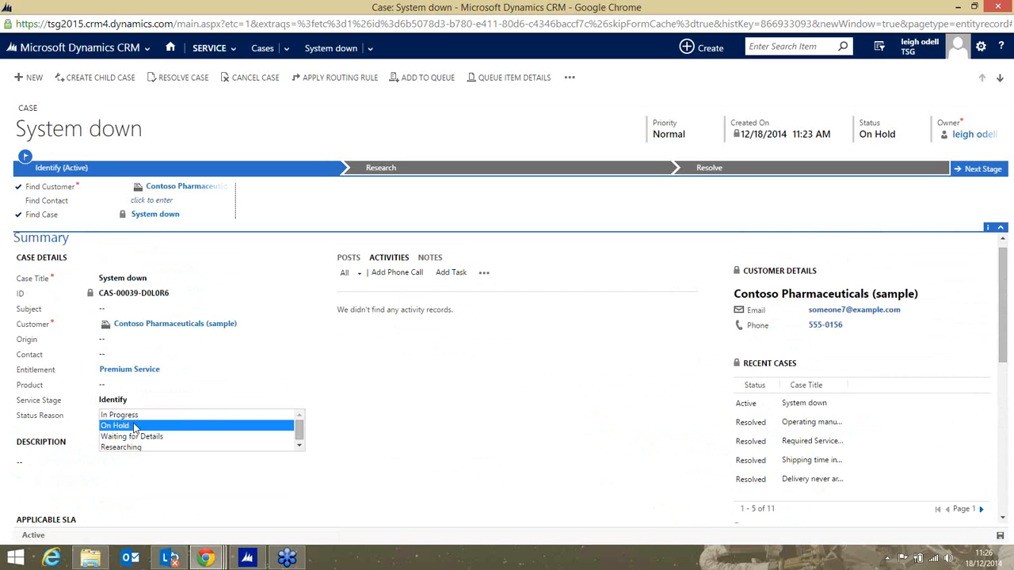
{"action": "left_click", "coordinate": [150, 415]}
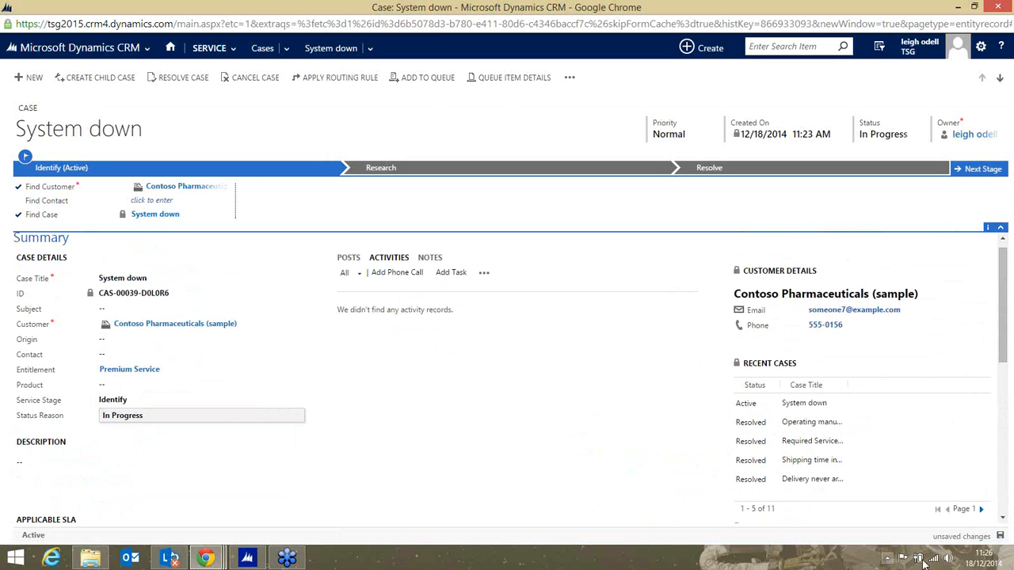
{"action": "left_click", "coordinate": [1000, 536]}
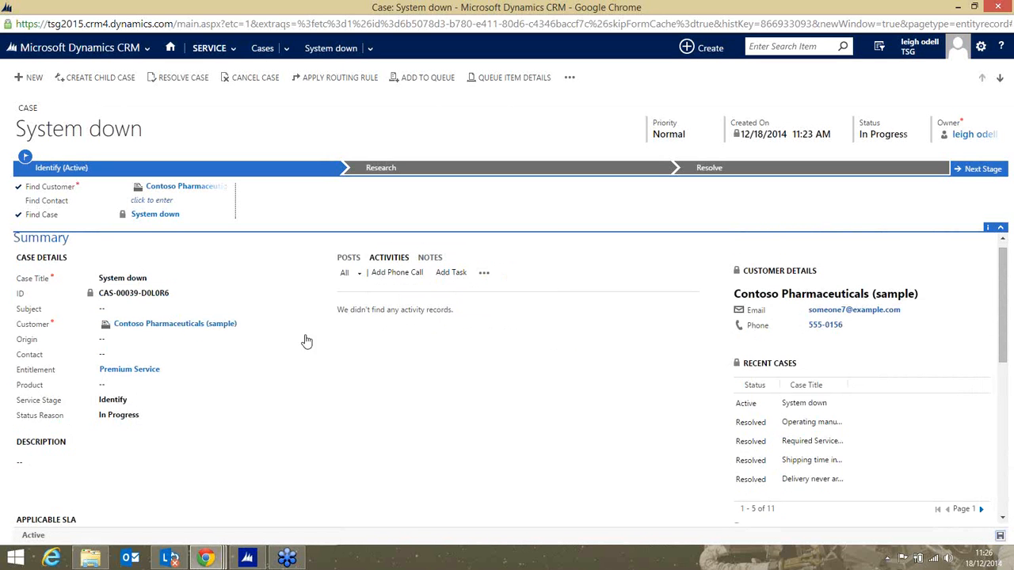
{"action": "scroll", "coordinate": [301, 346], "scroll_direction": "down", "scroll_amount": 6}
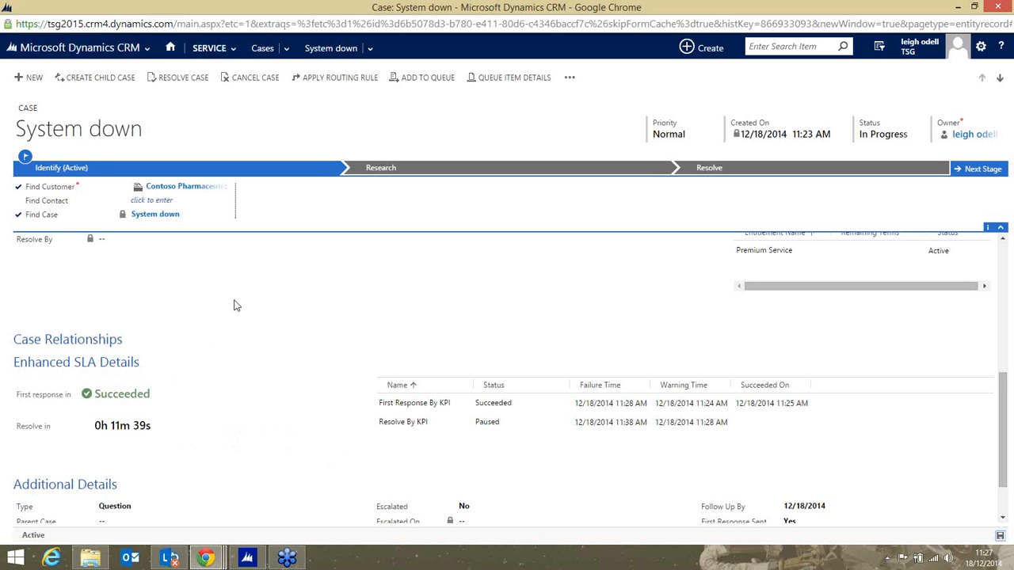
{"action": "scroll", "coordinate": [233, 304], "scroll_direction": "down", "scroll_amount": 1}
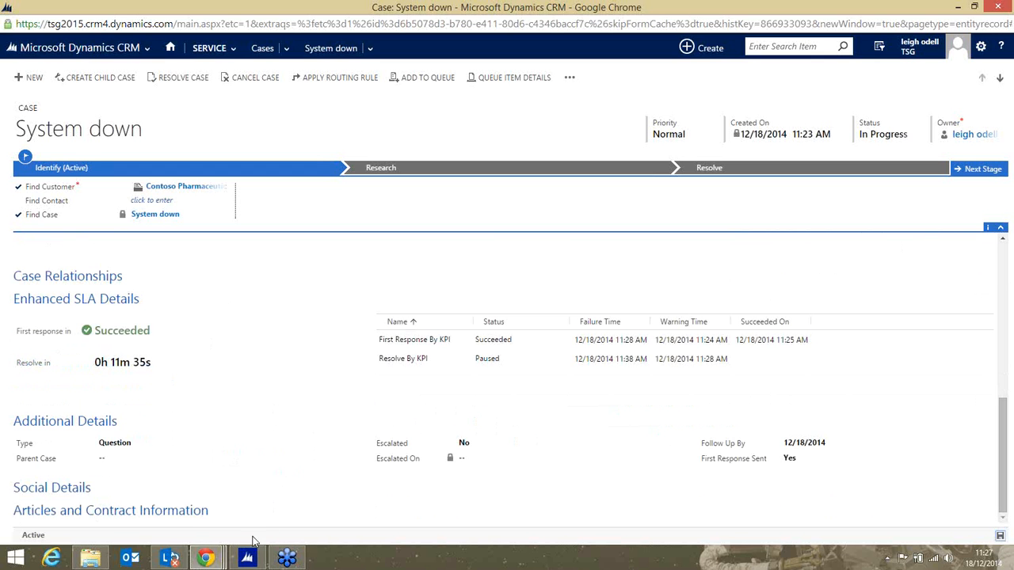
Step: Switch to the Dynamics CRM app and bring the My Open Opportunities sales pipeline chart on the Sales Dashboard into view
{"action": "mouse_move", "coordinate": [262, 559]}
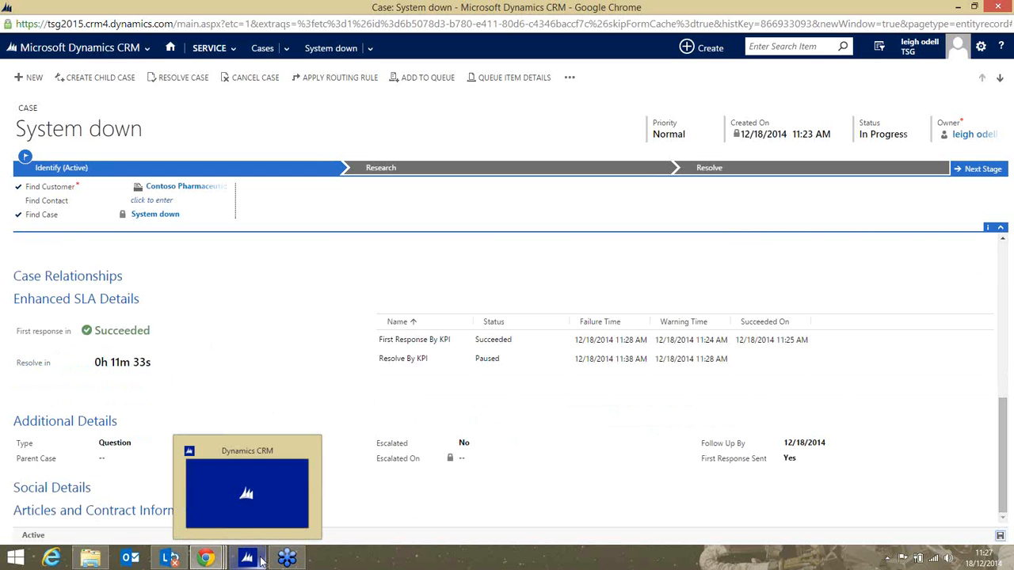
{"action": "left_click", "coordinate": [245, 437]}
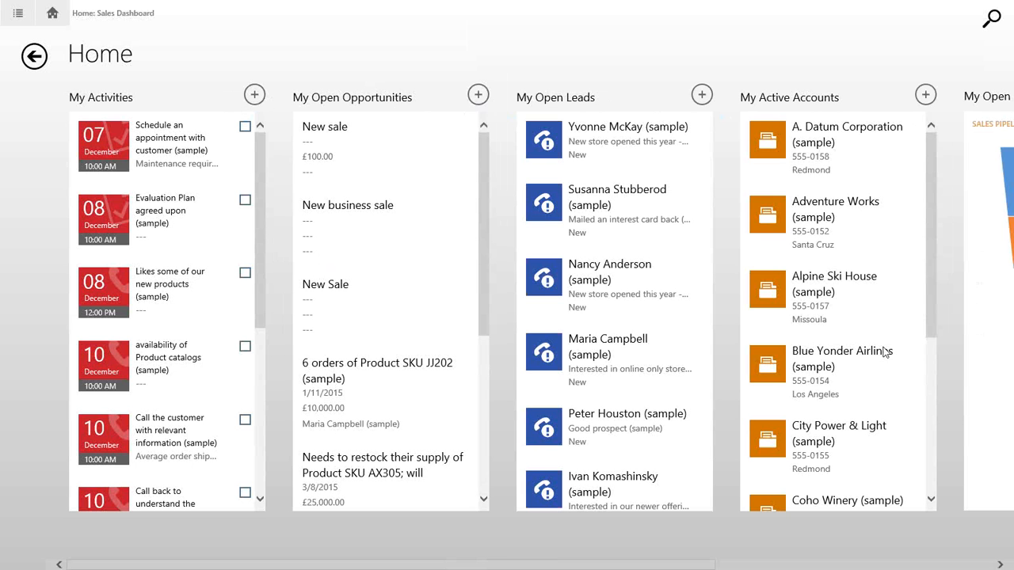
{"action": "left_click_drag", "start_coordinate": [298, 567], "coordinate": [531, 568]}
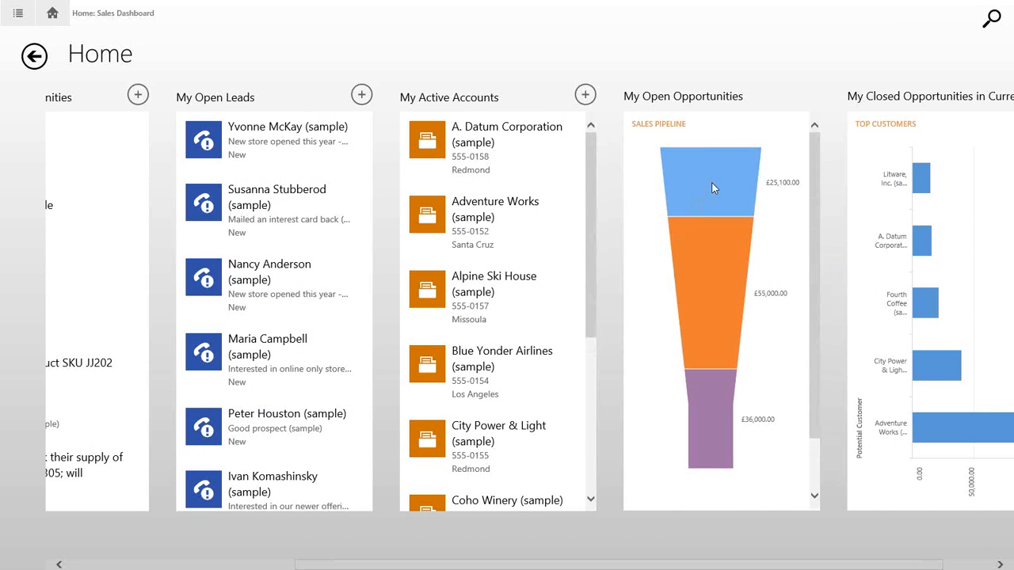
{"action": "mouse_move", "coordinate": [812, 275]}
{"action": "left_mouse_down"}
{"action": "mouse_move", "coordinate": [812, 311]}
{"action": "mouse_move", "coordinate": [813, 271]}
{"action": "left_mouse_up"}
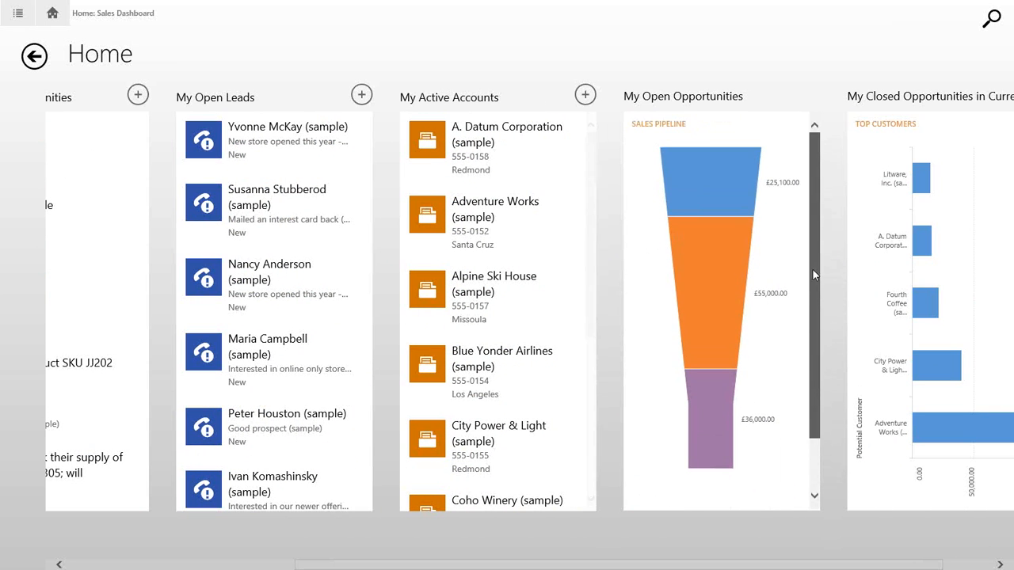
Step: View the open opportunities behind the blue and orange stages of the sales pipeline chart, and return to the Home dashboard
{"action": "left_click", "coordinate": [700, 185]}
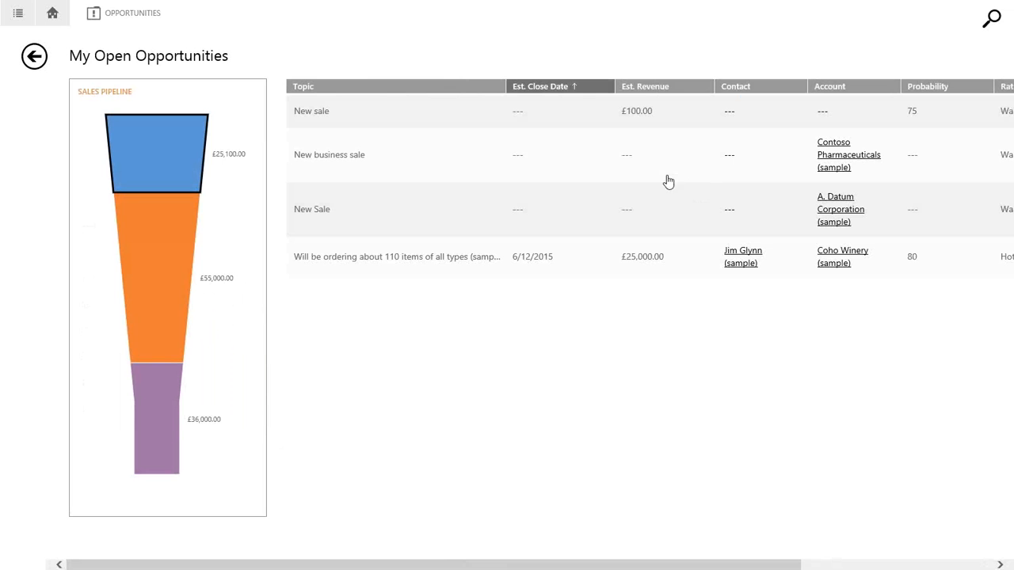
{"action": "left_click", "coordinate": [148, 251]}
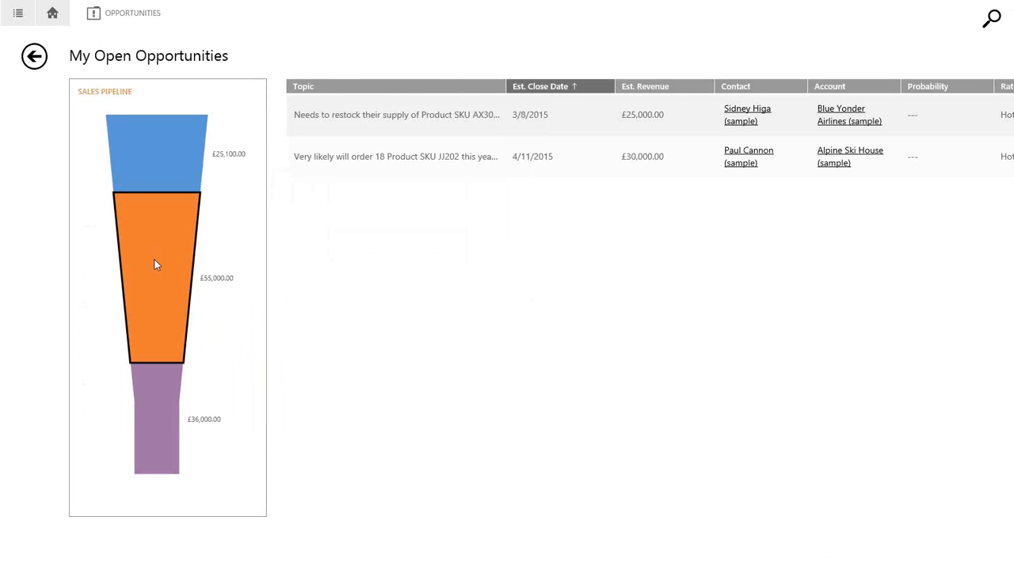
{"action": "left_click", "coordinate": [34, 56]}
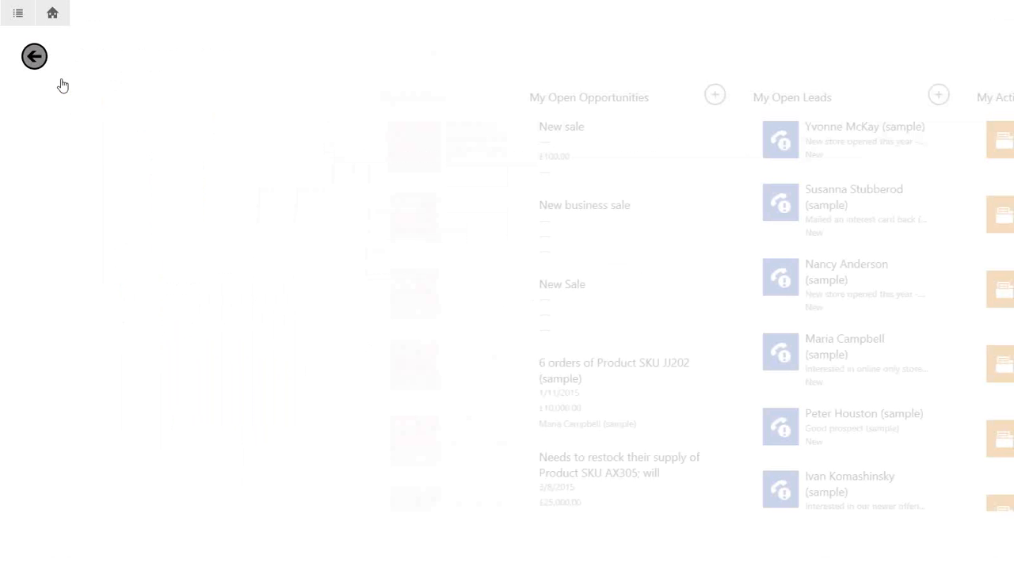